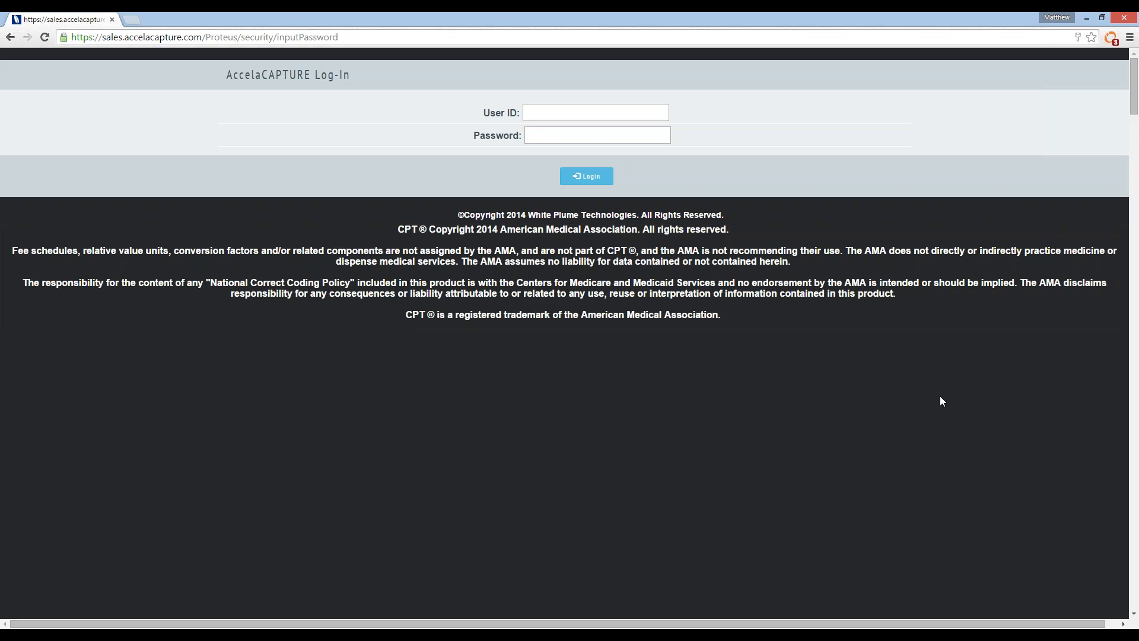
# Log in to AccelaCAPTURE with the user ID and the account password
pyautogui.click(583, 116)
pyautogui.write('matthew')
pyautogui.press('Tab')
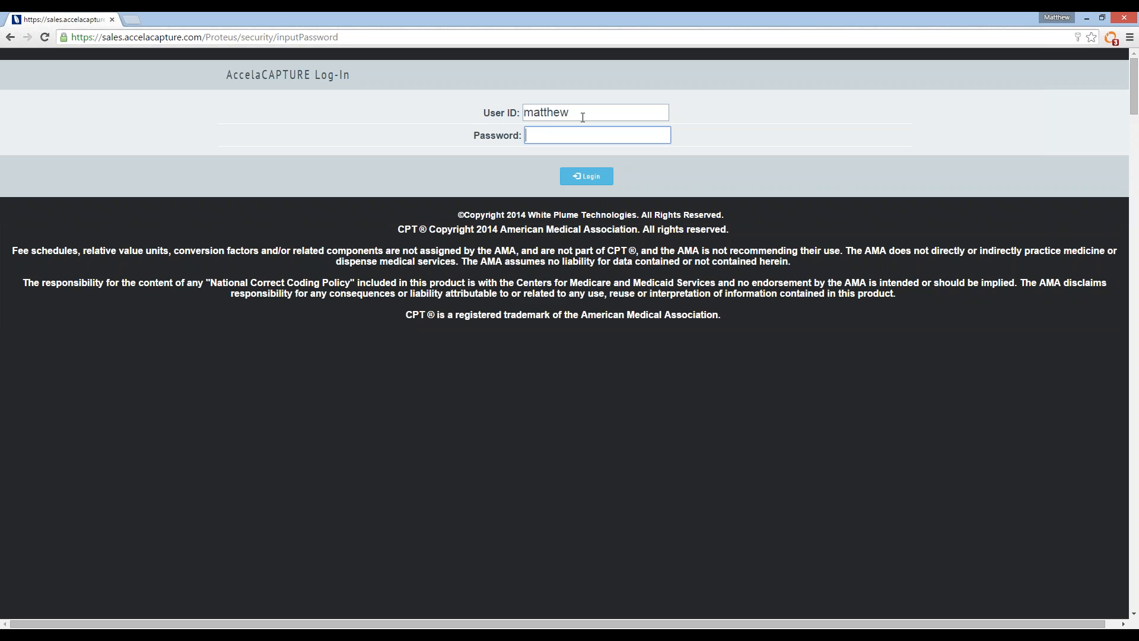
pyautogui.write('•••••••••')
pyautogui.press('Return')
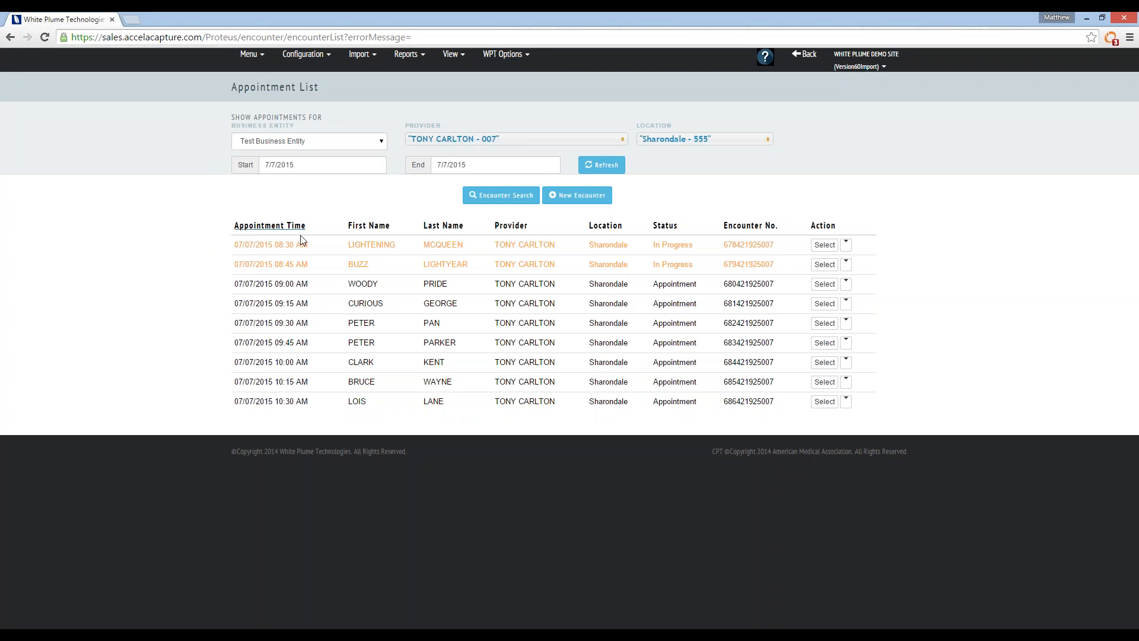
# In the 07/07/2015 08:30 AM encounter, select procedures 99213 Expanded problem focused and 82465 Cholesterol
pyautogui.click(381, 249)
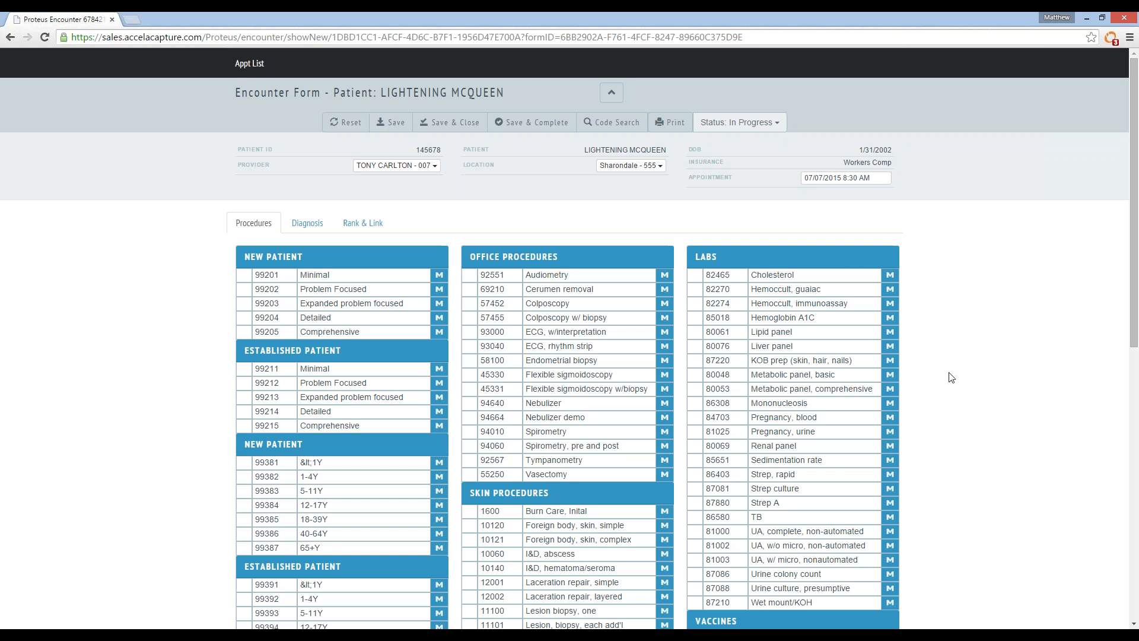
pyautogui.click(331, 401)
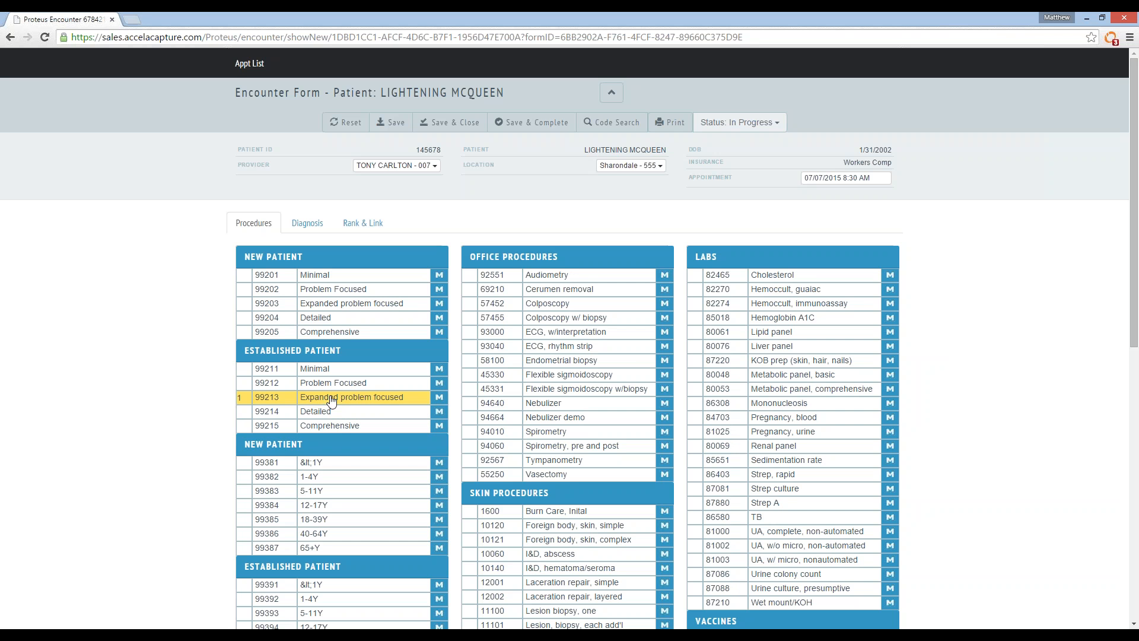
pyautogui.click(763, 278)
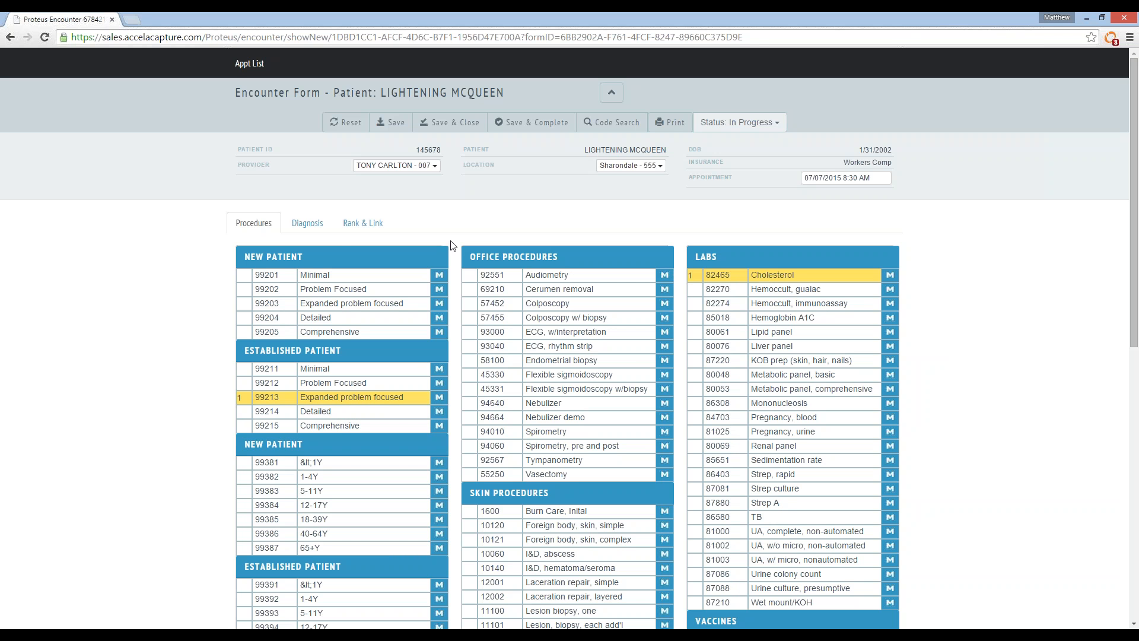
# Select the diagnoses 786.2 Cough, 354.0 Carpal tunnel and 428.0 Heart failure, congestive, for this encounter
pyautogui.click(307, 227)
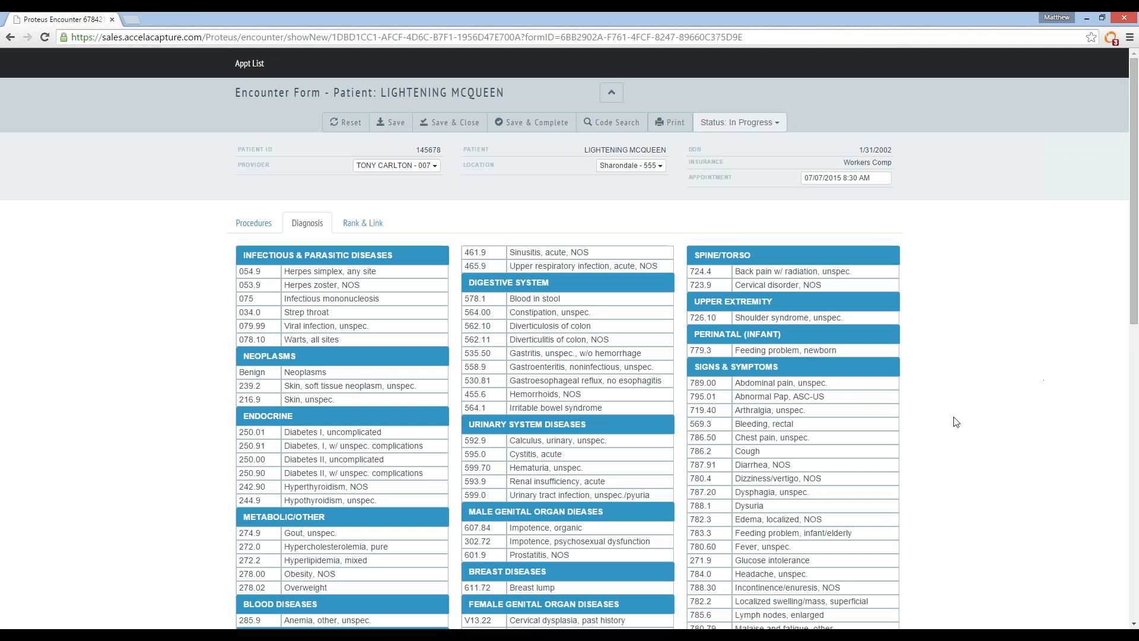
pyautogui.click(791, 457)
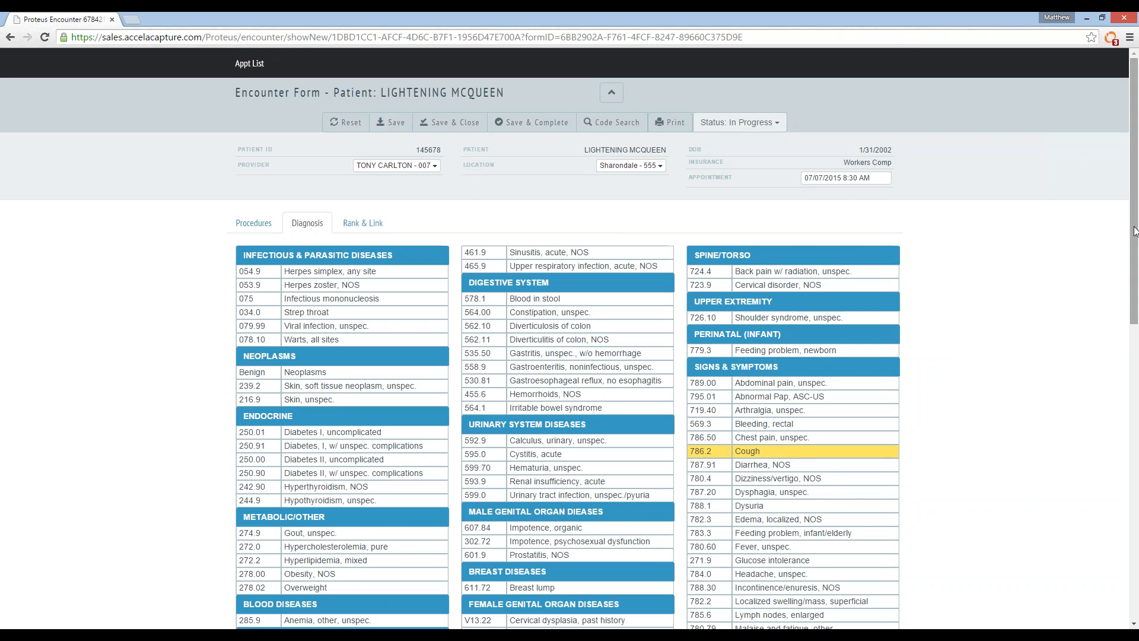
pyautogui.moveTo(1134, 231); pyautogui.dragTo(1134, 422)
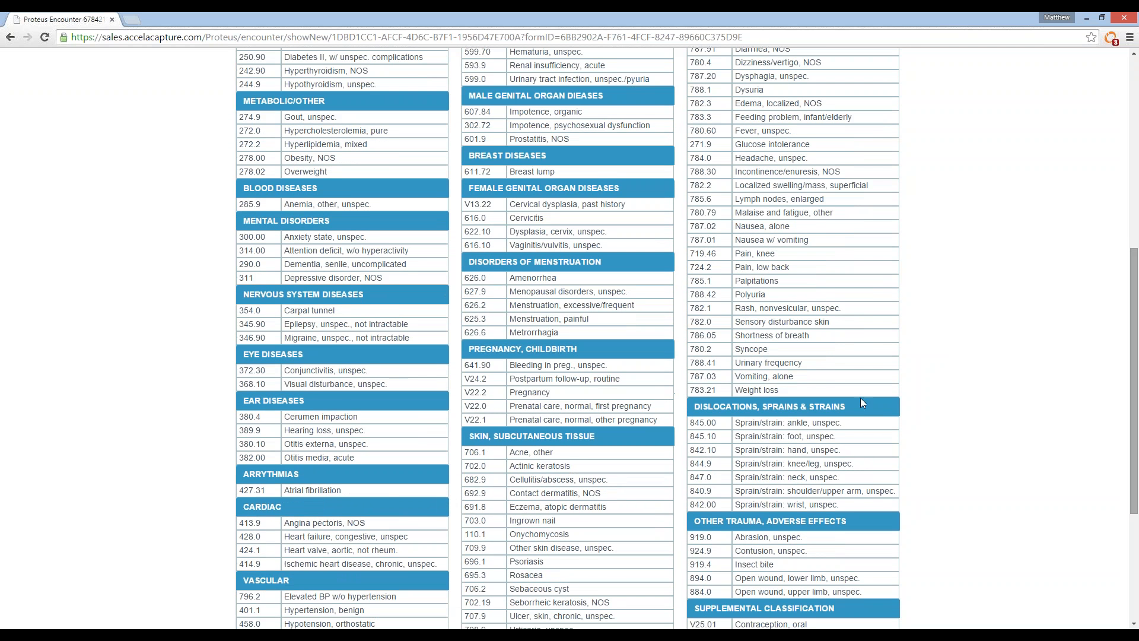
pyautogui.click(313, 311)
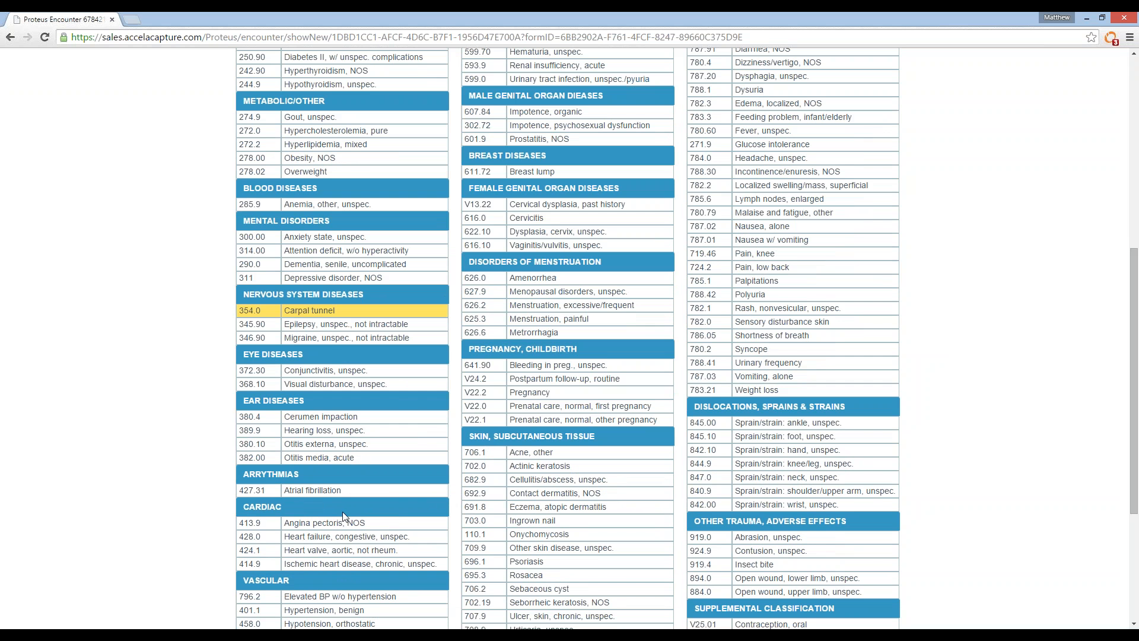
pyautogui.click(331, 536)
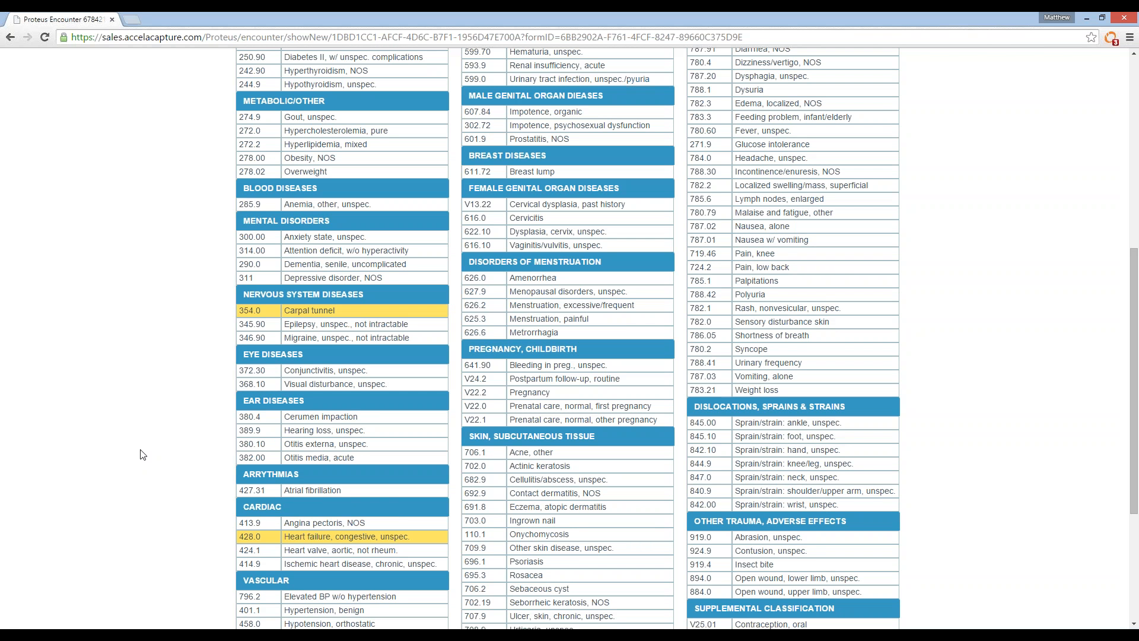
pyautogui.scroll(5, 163, 407)
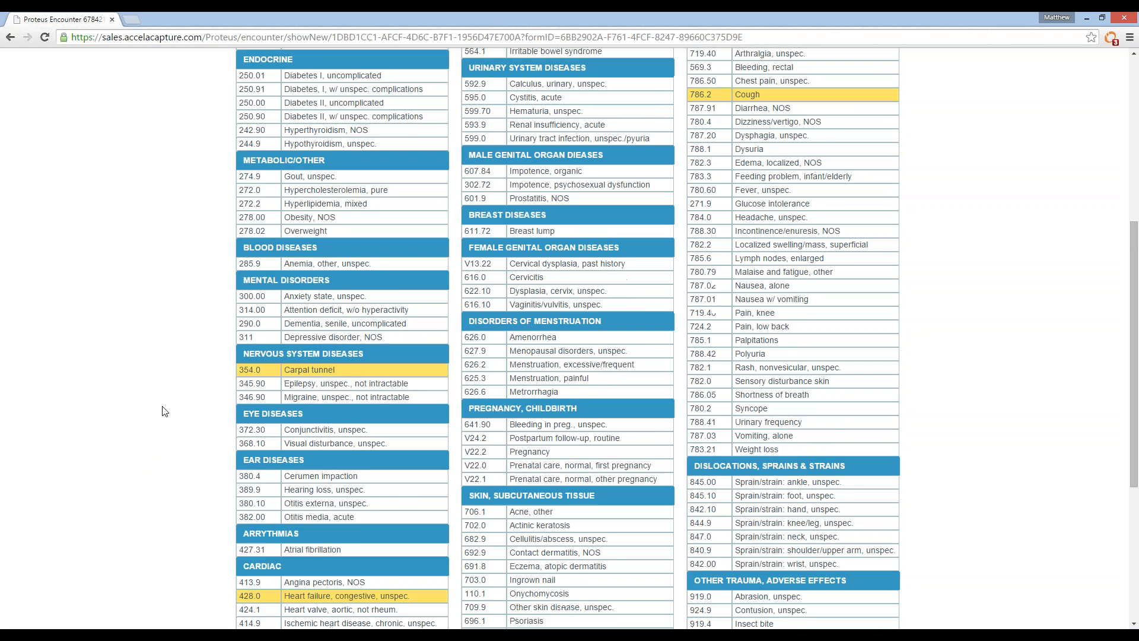
pyautogui.scroll(2, 185, 347)
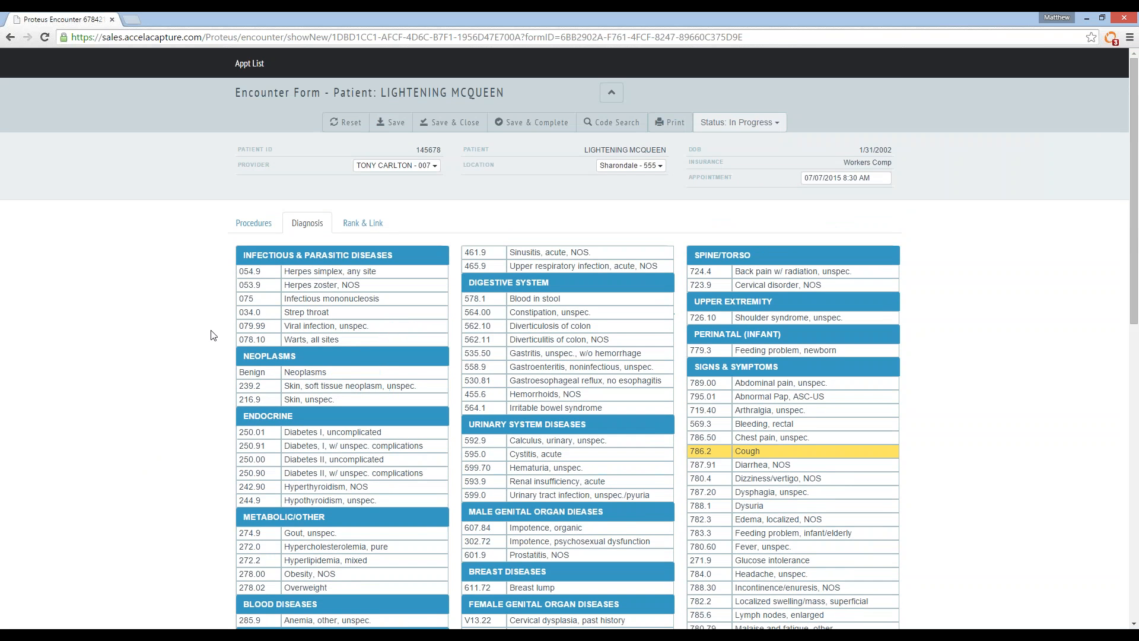
# Rank diagnosis 428.0 Heart failure first, above Cough and Carpal tunnel
pyautogui.click(362, 223)
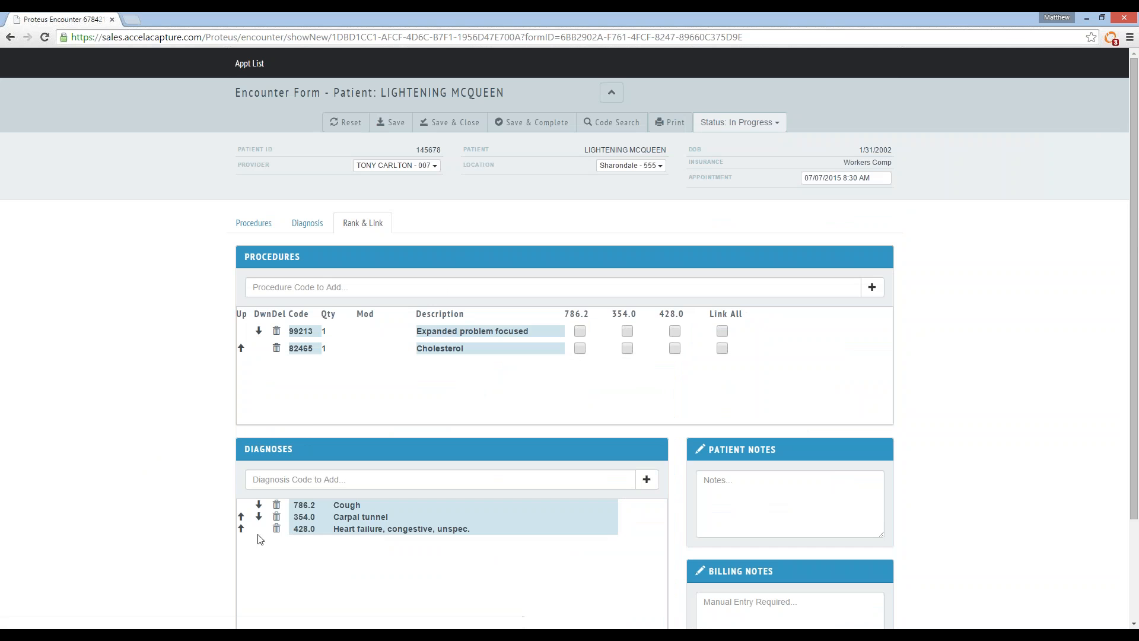
pyautogui.click(241, 530)
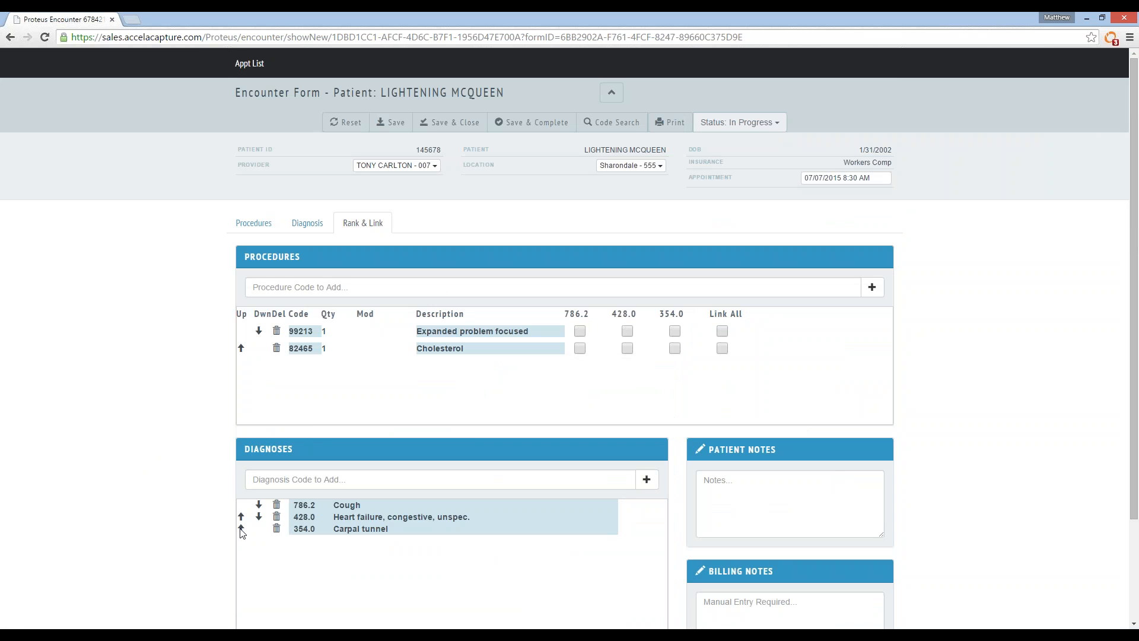
pyautogui.click(241, 518)
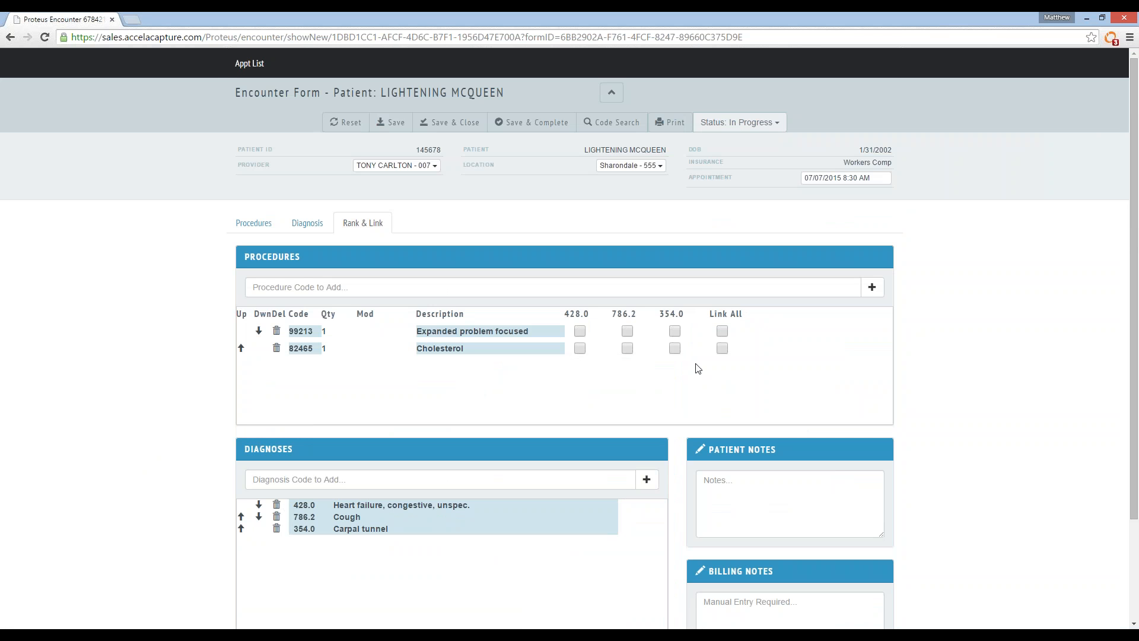
# Link procedure 99213 to all diagnoses and 82465 Cholesterol to 428.0, and save the encounter as complete
pyautogui.click(723, 331)
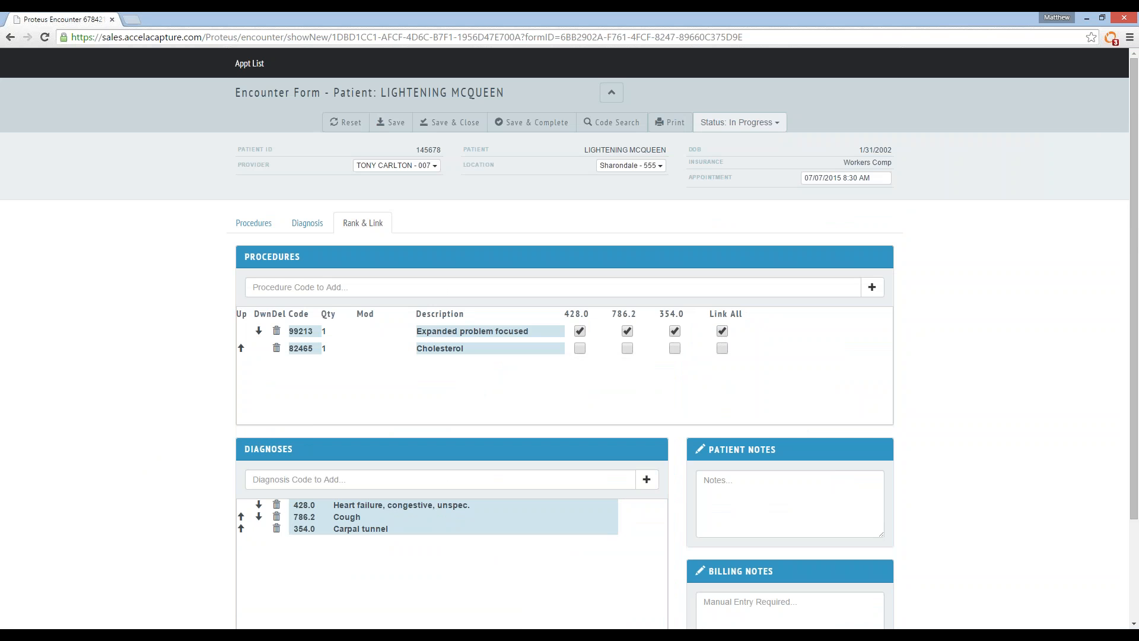
pyautogui.click(581, 349)
pyautogui.click(531, 123)
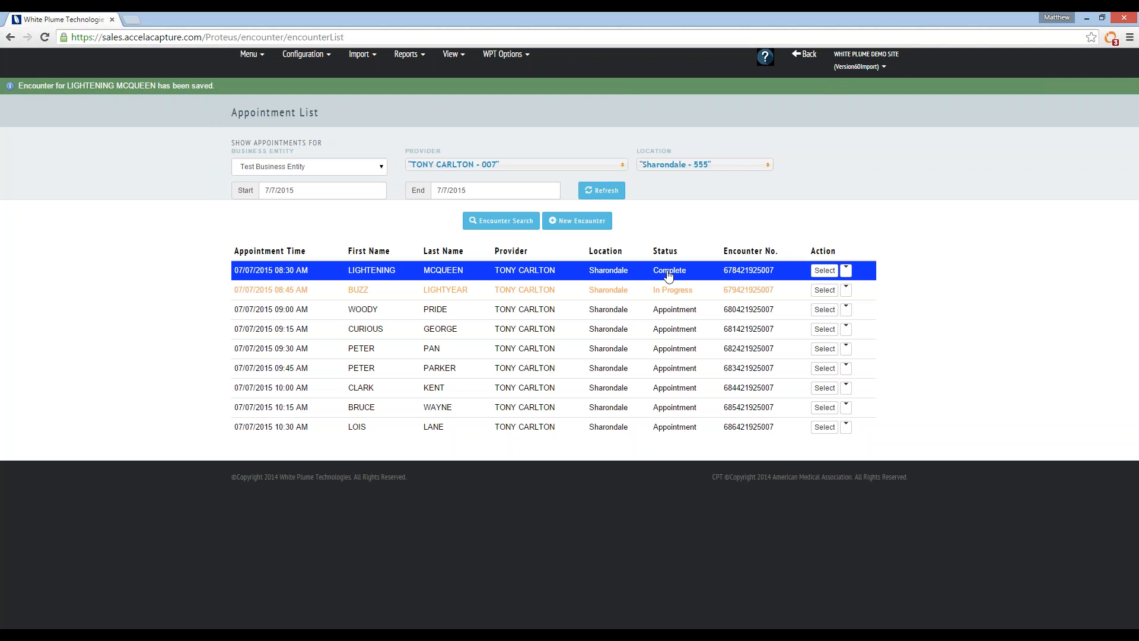
# In the 08:45 AM encounter, select procedures 99213 Expanded problem focused and 82465 Cholesterol and the Cough diagnosis
pyautogui.click(599, 290)
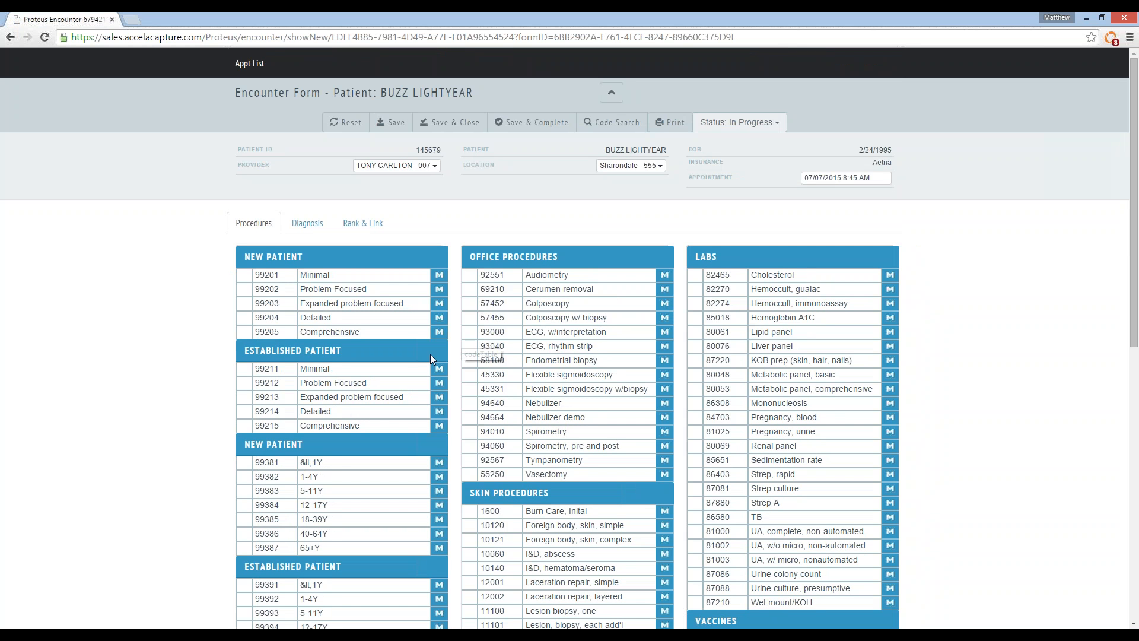
pyautogui.click(322, 401)
pyautogui.click(789, 281)
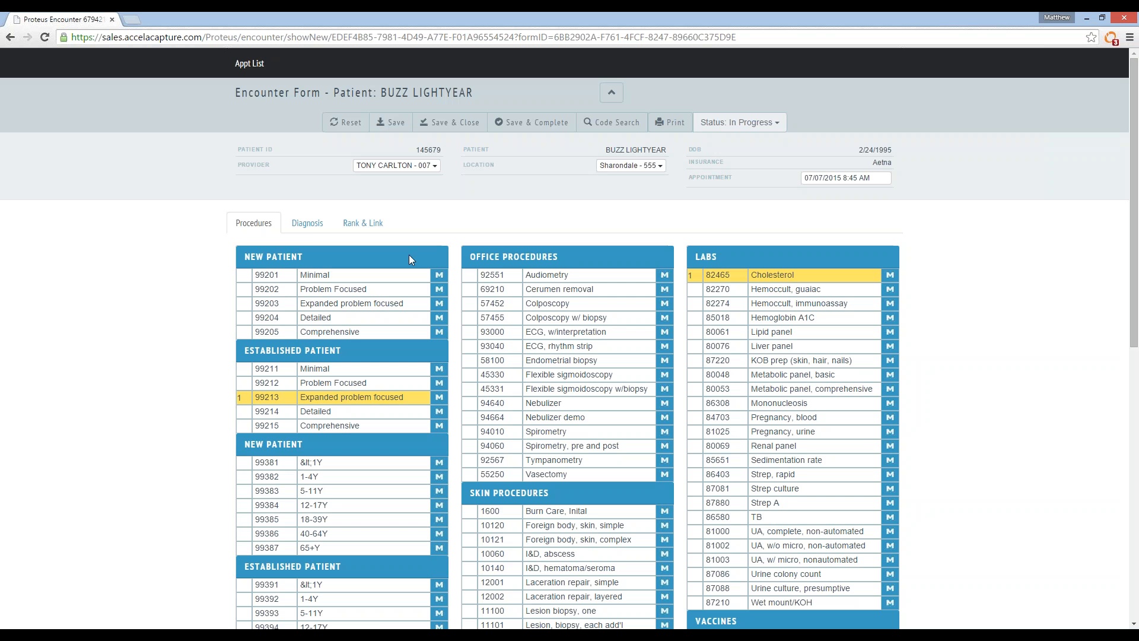
pyautogui.click(313, 229)
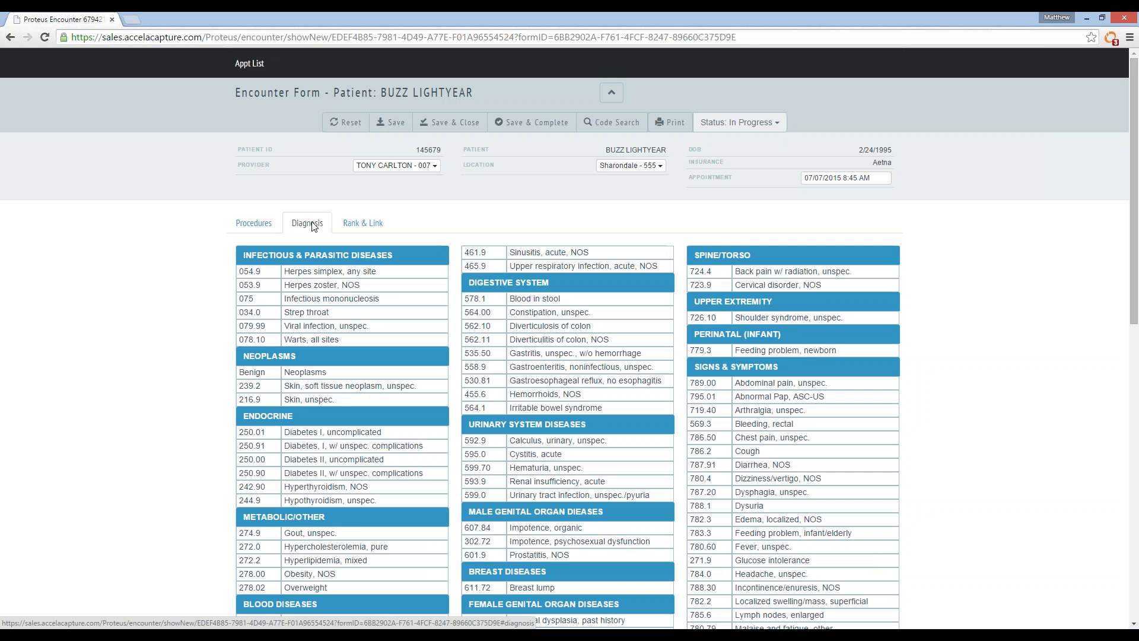
pyautogui.click(751, 456)
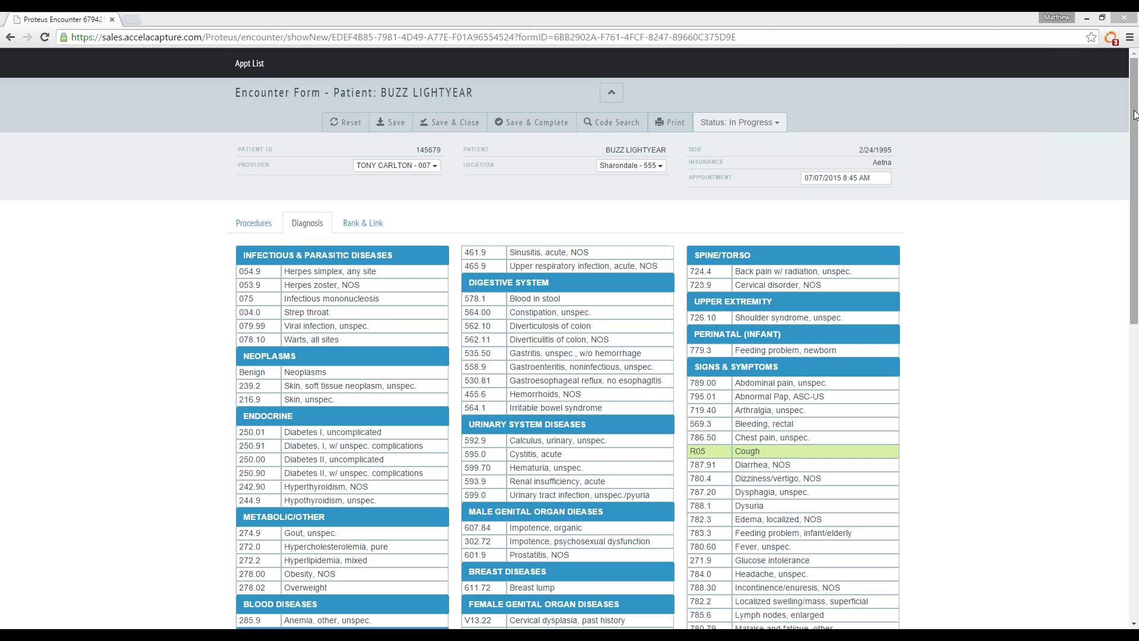
# Choose the right upper limb option for the 354.0 Carpal tunnel diagnosis, and clear that selection again
pyautogui.moveTo(1135, 135); pyautogui.dragTo(1136, 173)
pyautogui.scroll(-4, 1136, 173)
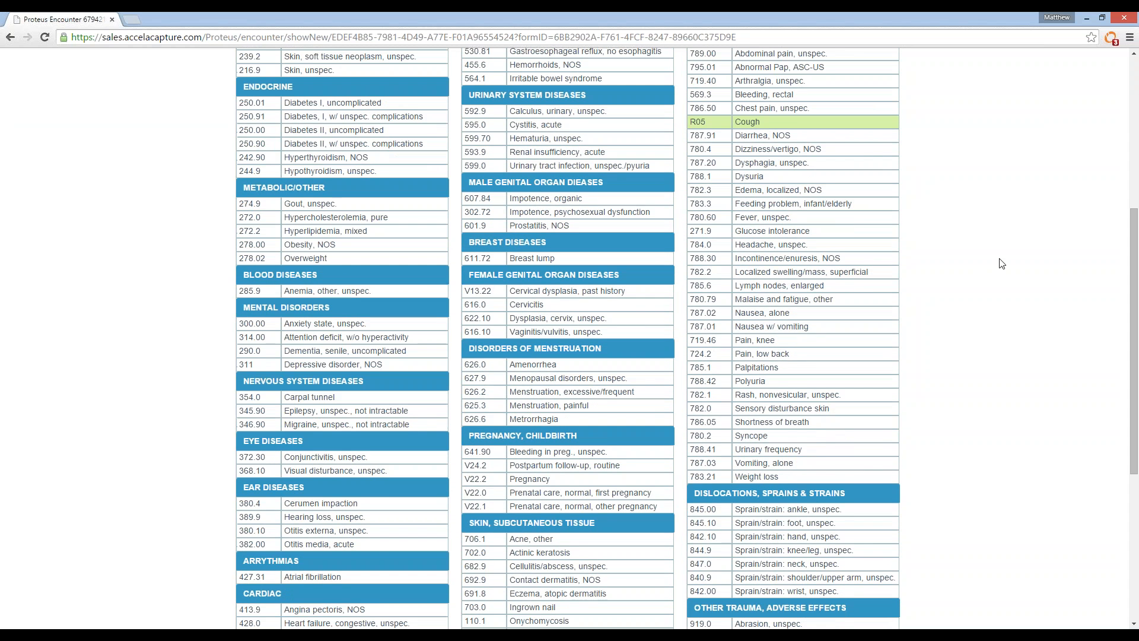
pyautogui.click(310, 397)
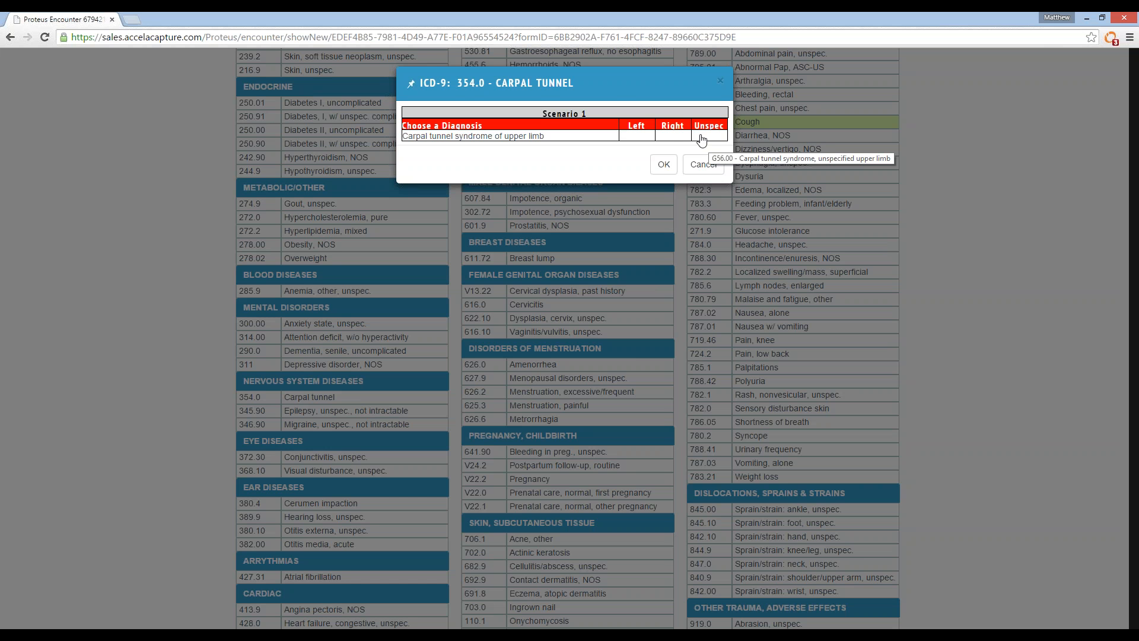
pyautogui.click(676, 140)
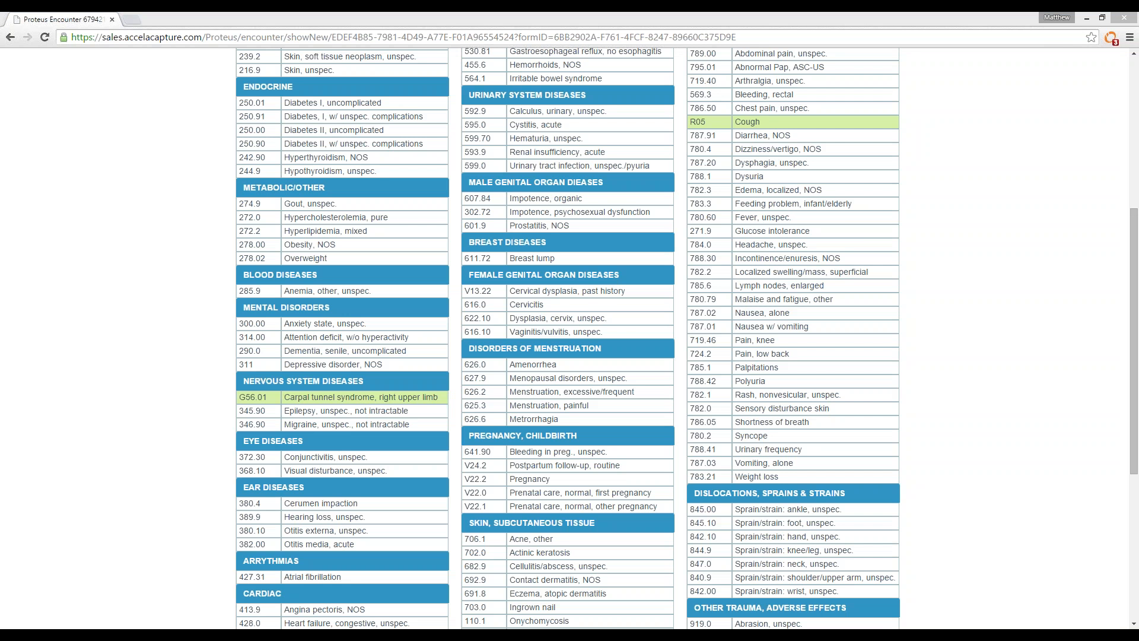
pyautogui.click(332, 402)
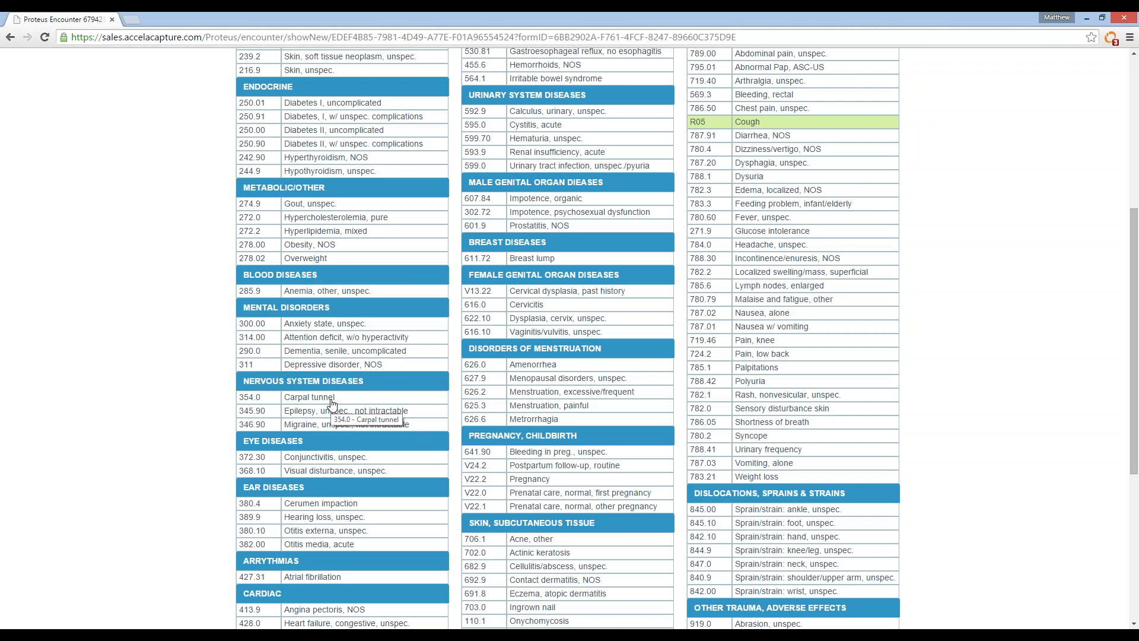
# Select both the left and the right upper limb for the 354.0 Carpal tunnel diagnosis, with the diagnosis dialog pinned open
pyautogui.click(333, 403)
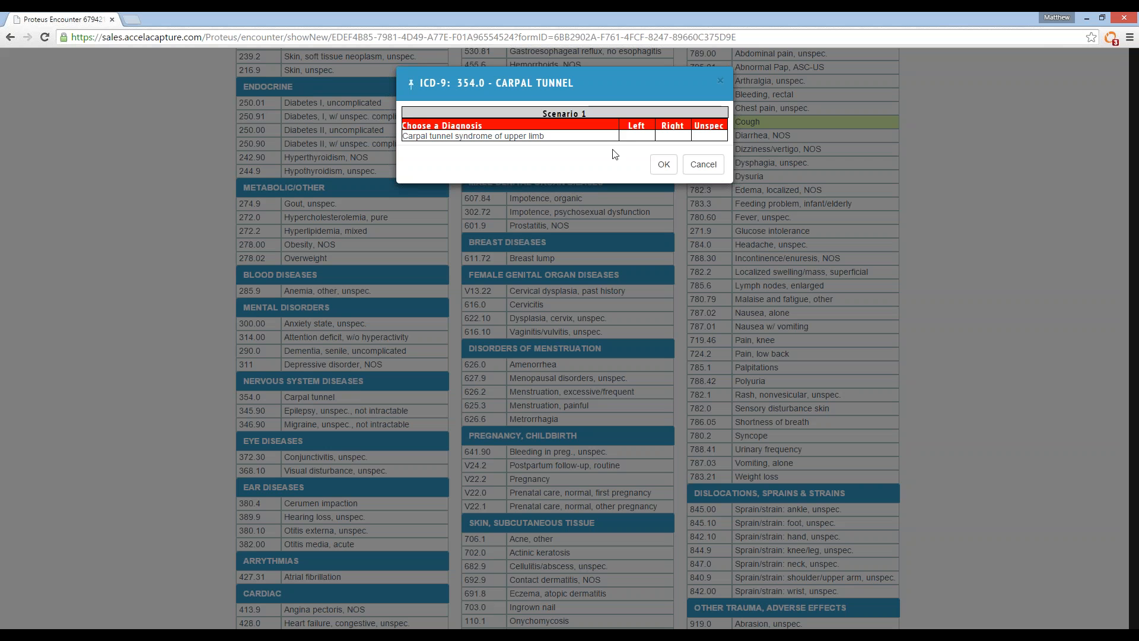
pyautogui.click(634, 136)
pyautogui.click(673, 137)
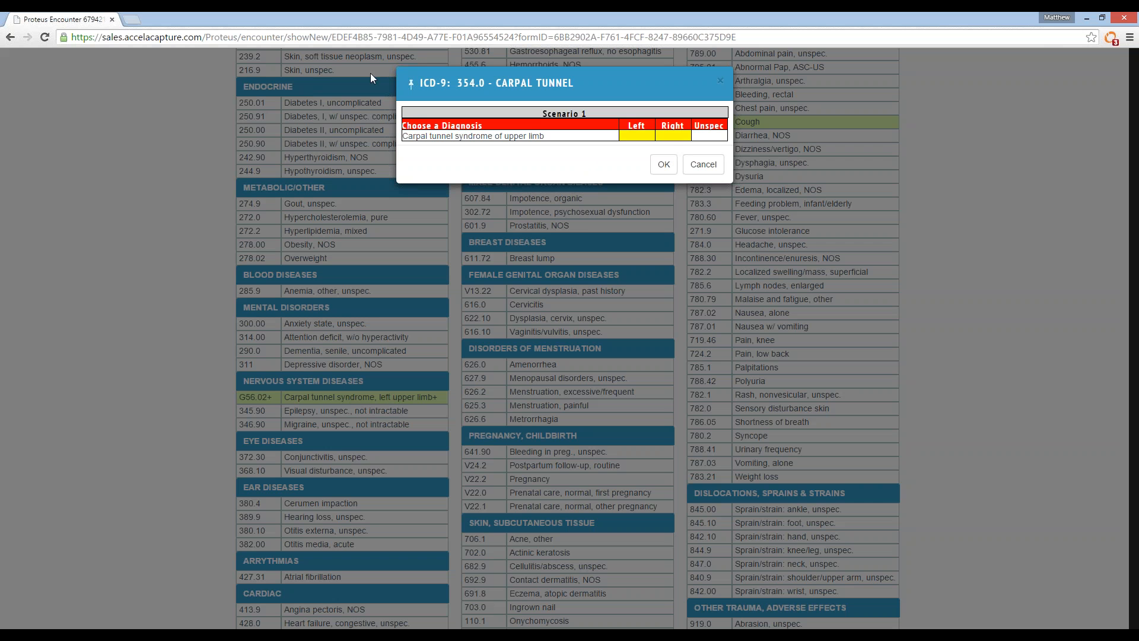
pyautogui.click(663, 166)
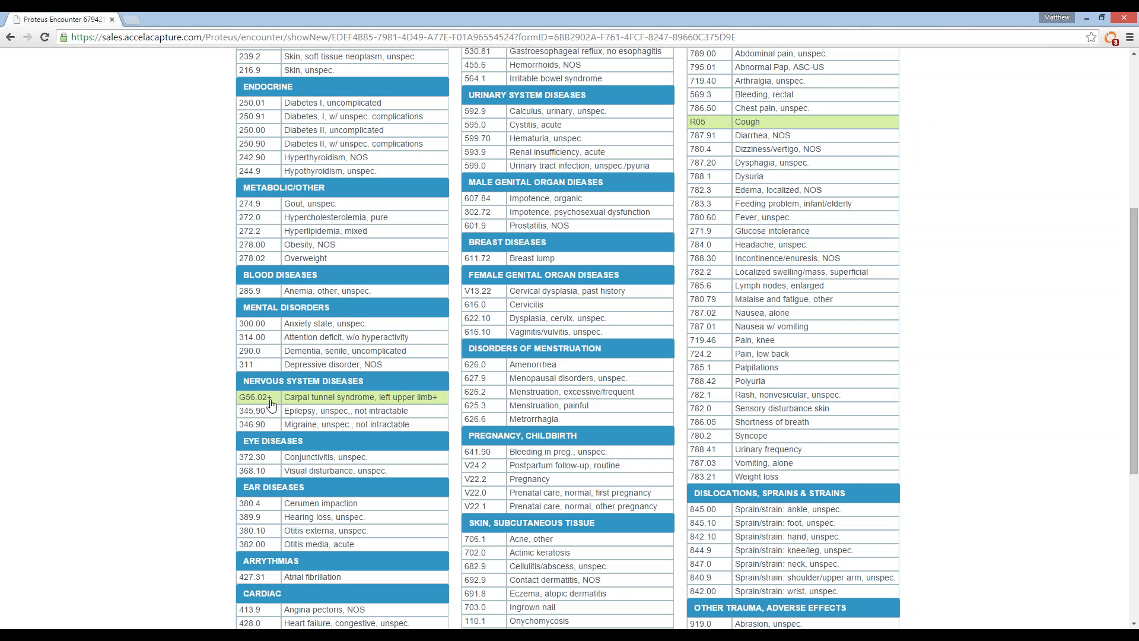
pyautogui.moveTo(270, 403)
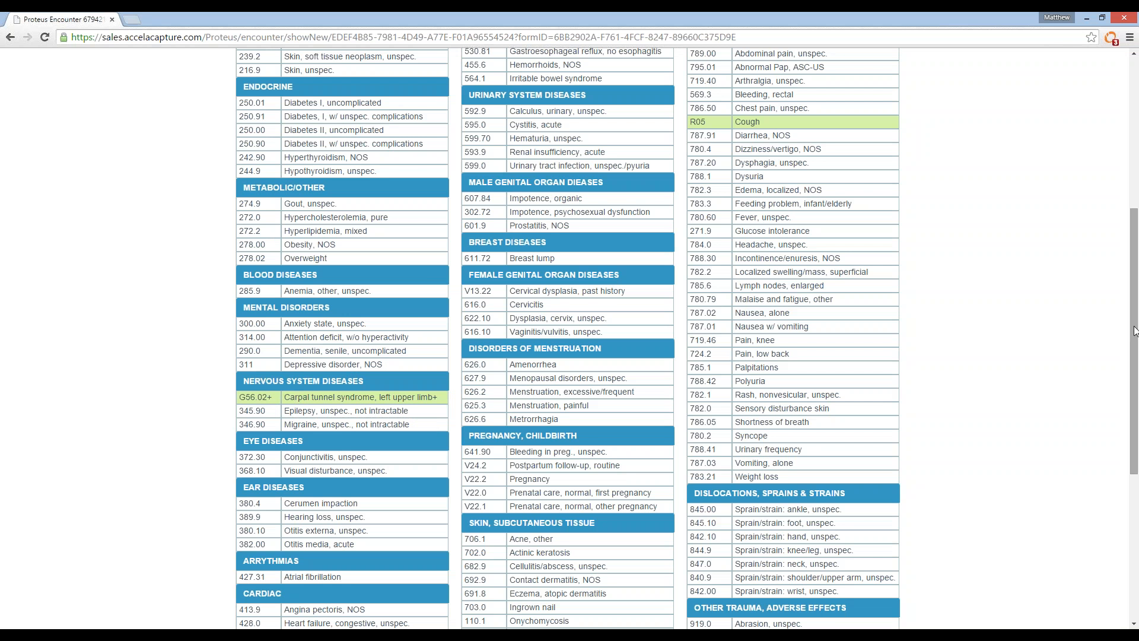
# Add the 428.0 congestive heart failure diagnosis as chronic (congestive) heart failure, diastolic
pyautogui.moveTo(1133, 331); pyautogui.dragTo(1128, 392)
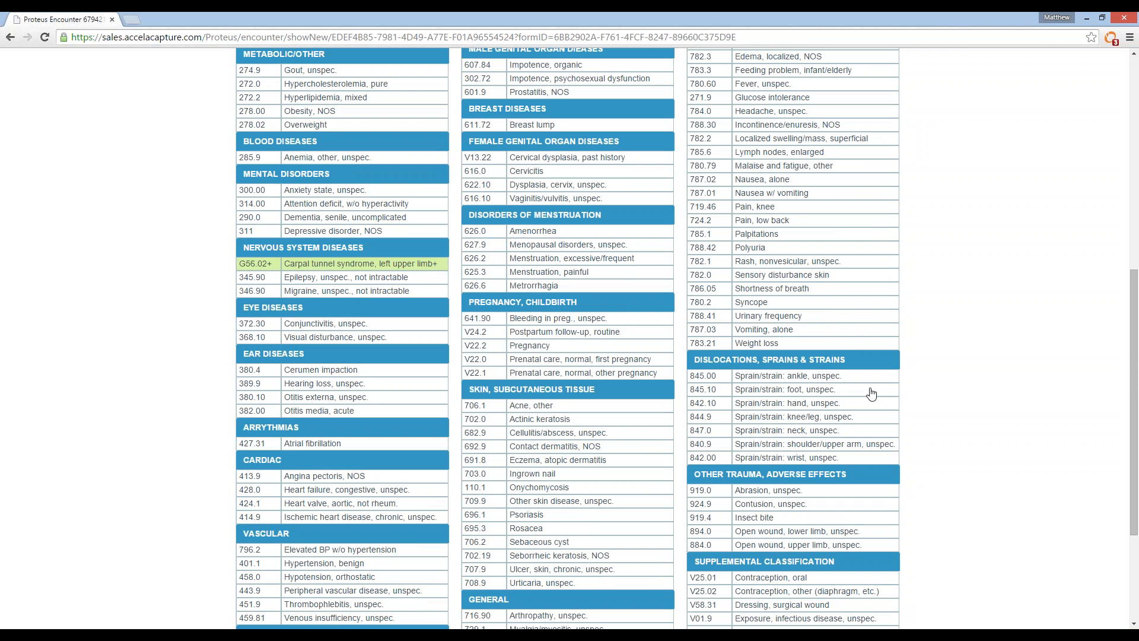
pyautogui.click(326, 490)
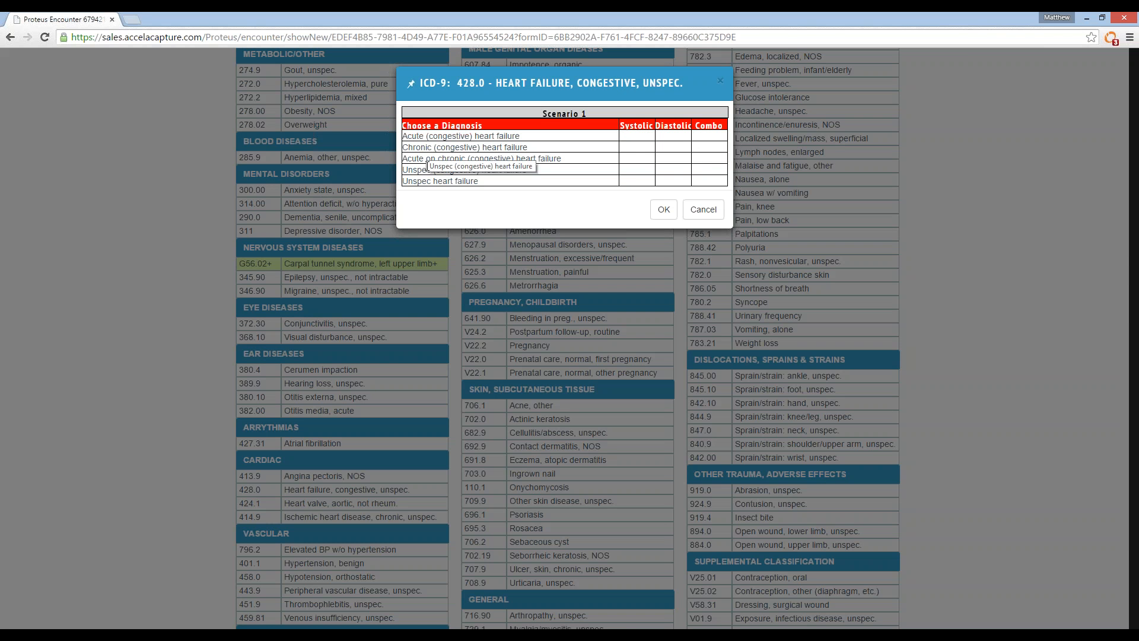
pyautogui.click(674, 148)
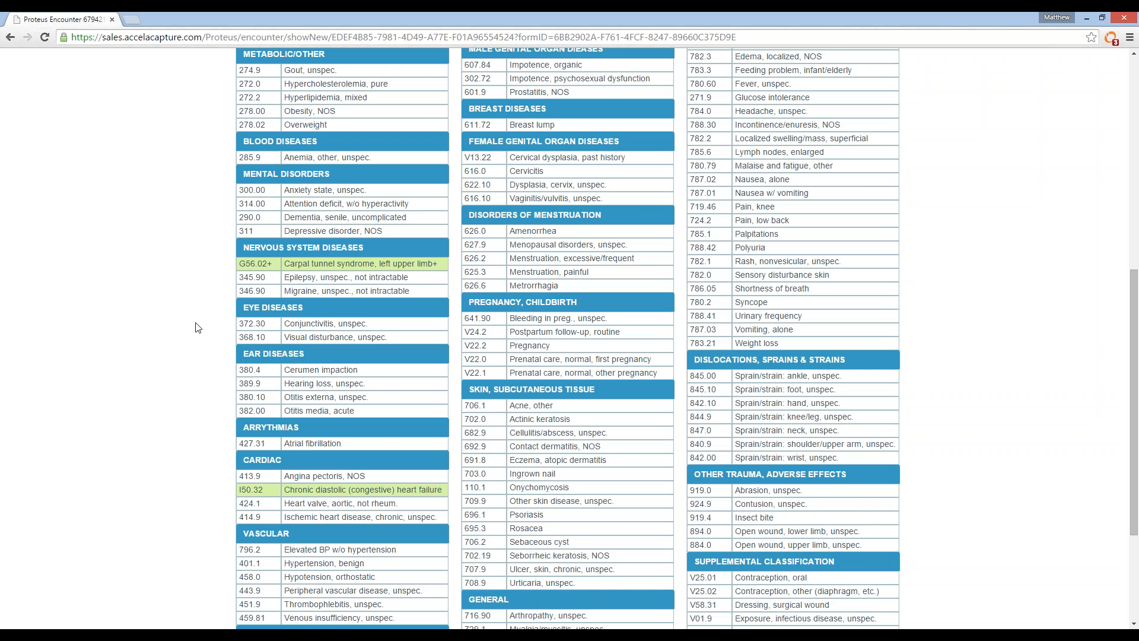
# Rank the I50.32 Chronic diastolic (congestive) heart failure diagnosis first among the encounter's diagnoses
pyautogui.scroll(8, 187, 323)
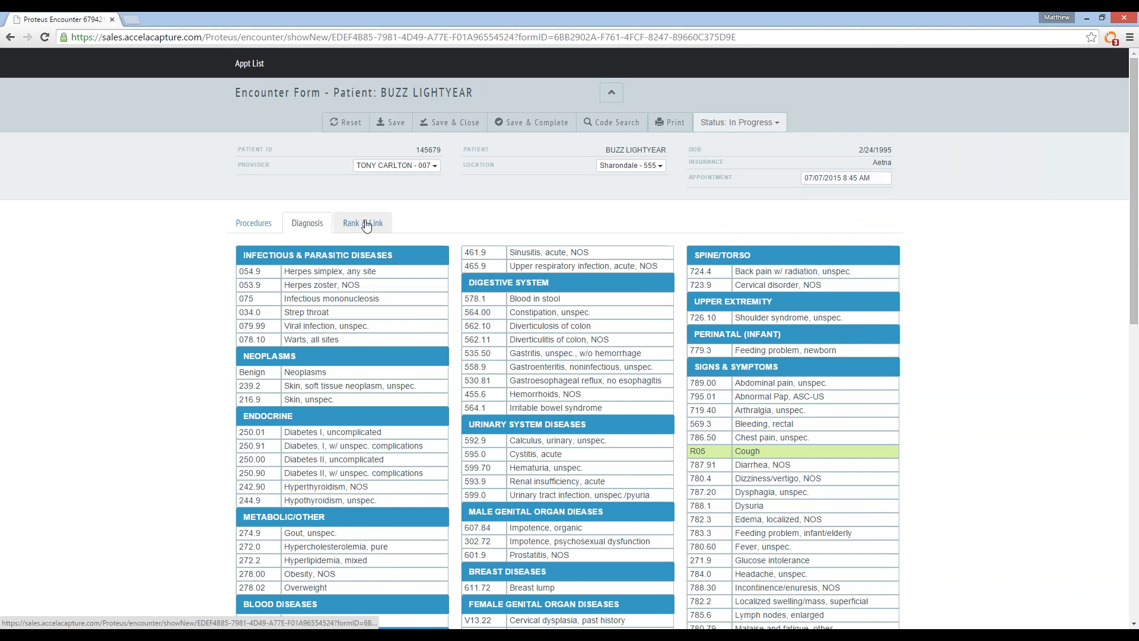
pyautogui.click(366, 225)
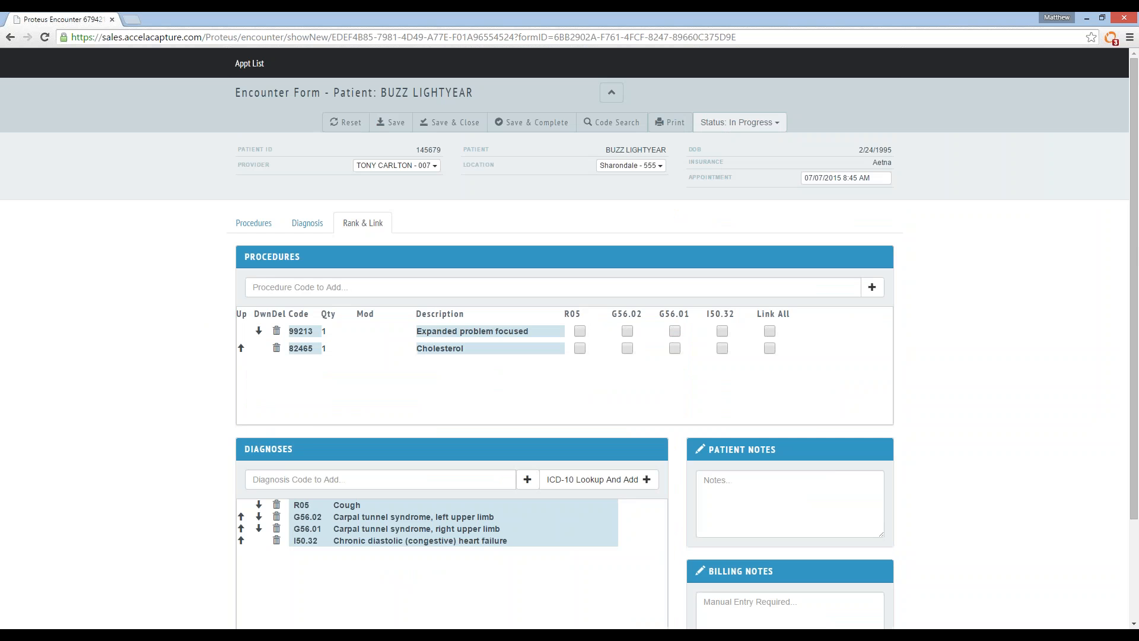
pyautogui.click(241, 540)
pyautogui.click(241, 528)
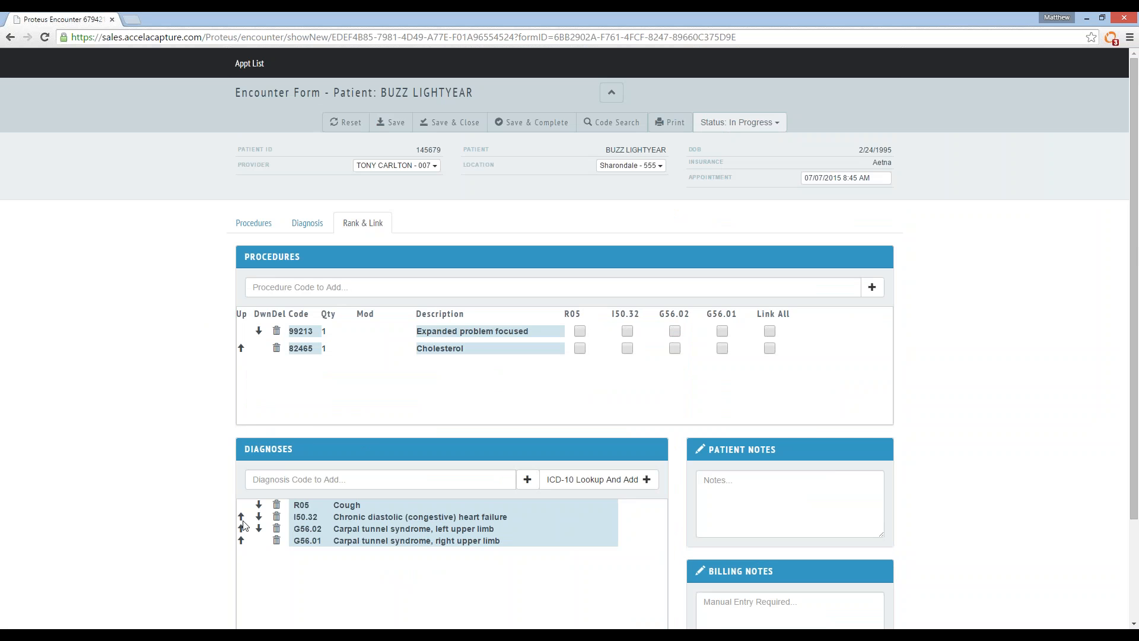
pyautogui.click(241, 516)
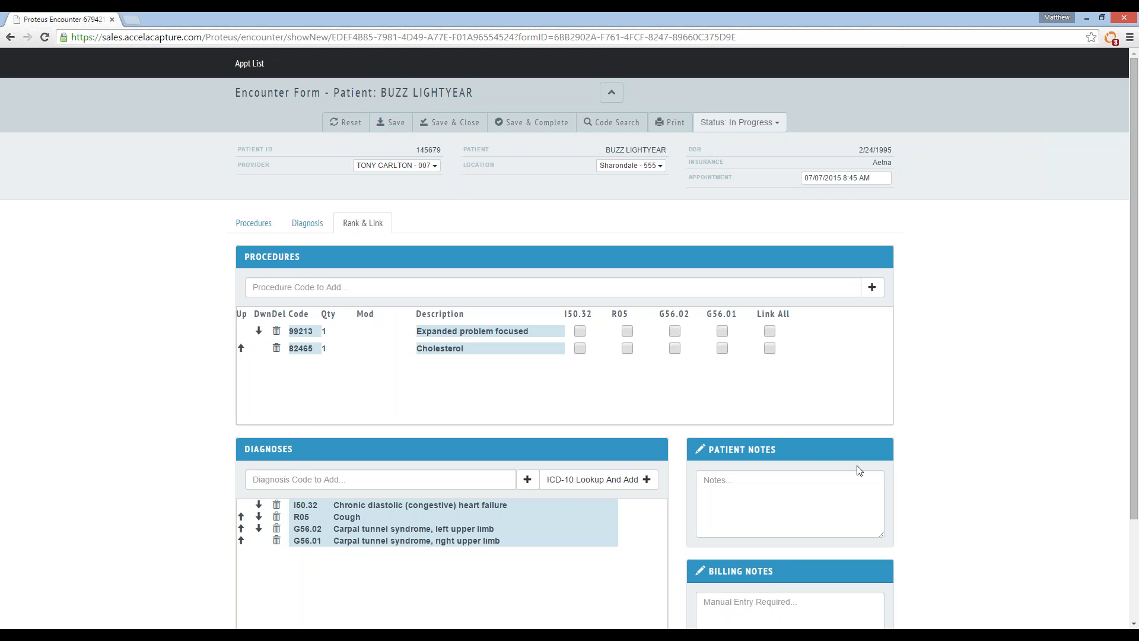
# Add the patient note "fup visit in 4 weeks" to the encounter
pyautogui.click(746, 490)
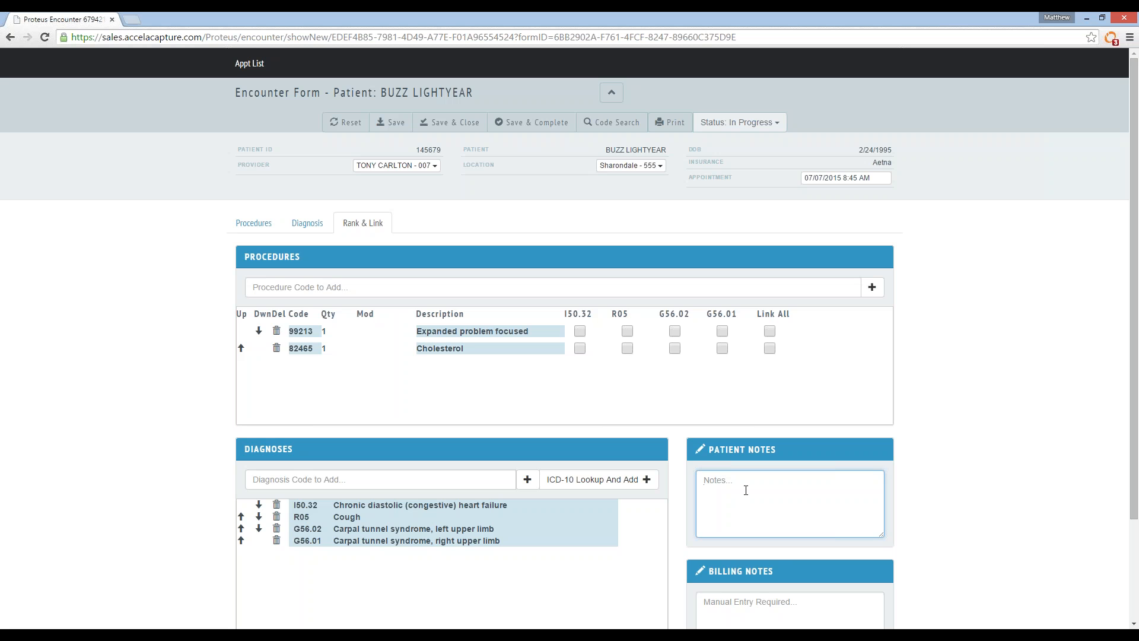
pyautogui.write('fup visit in 4 weeks')
# Add the 99999 Return Visit procedure with a time frame of 4 weeks, and save the encounter as complete
pyautogui.click(254, 223)
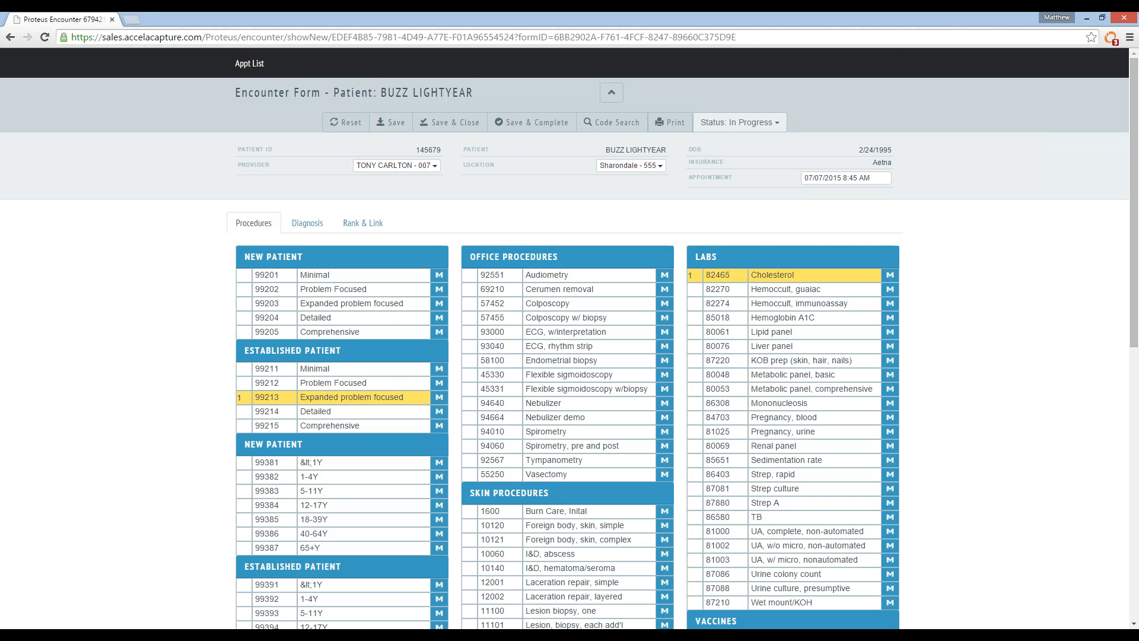
pyautogui.moveTo(1133, 227); pyautogui.dragTo(1133, 499)
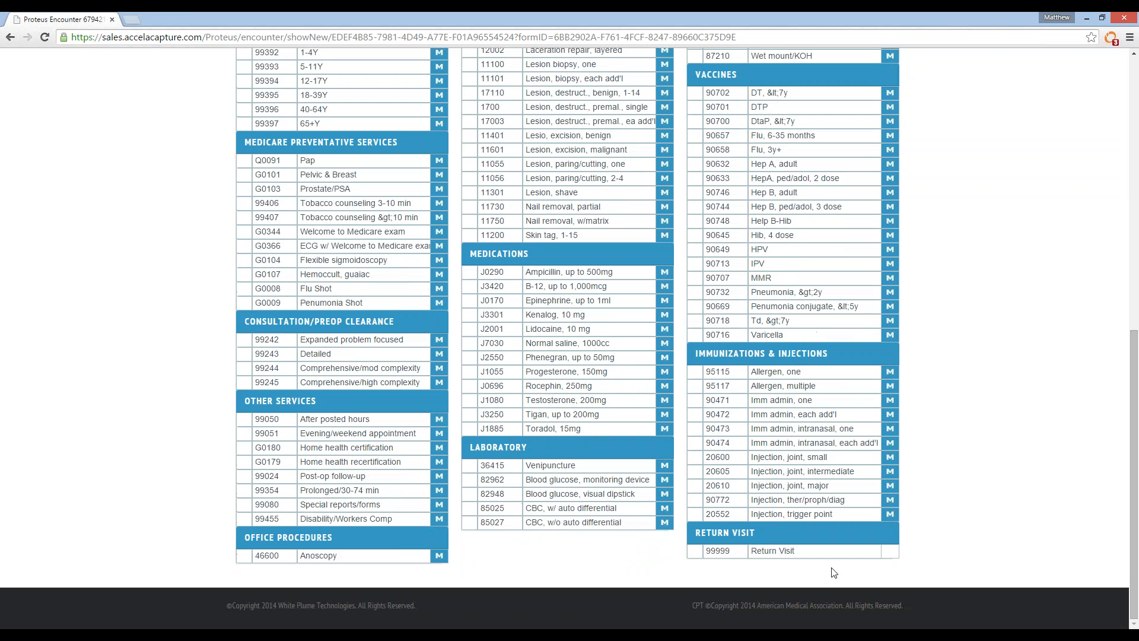
pyautogui.click(780, 558)
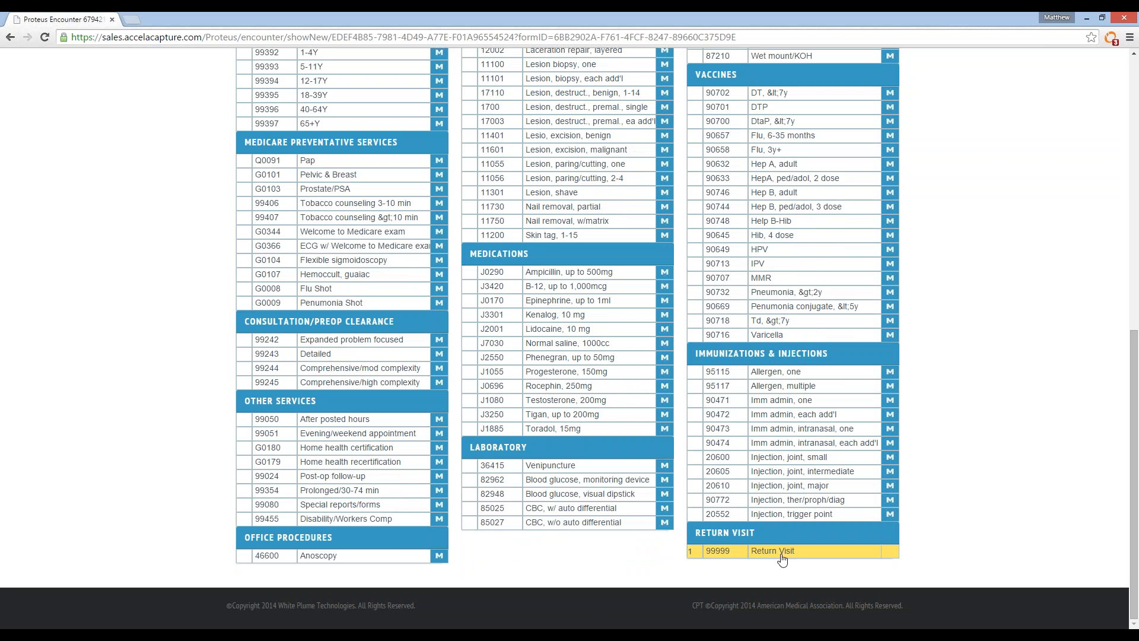
pyautogui.click(893, 559)
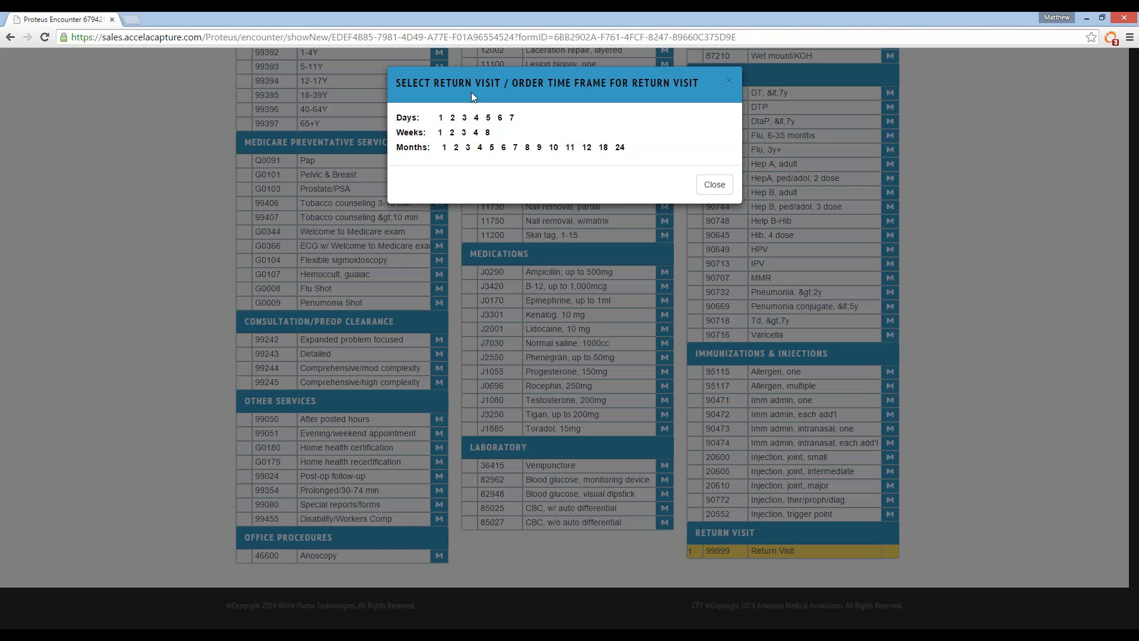
pyautogui.click(476, 133)
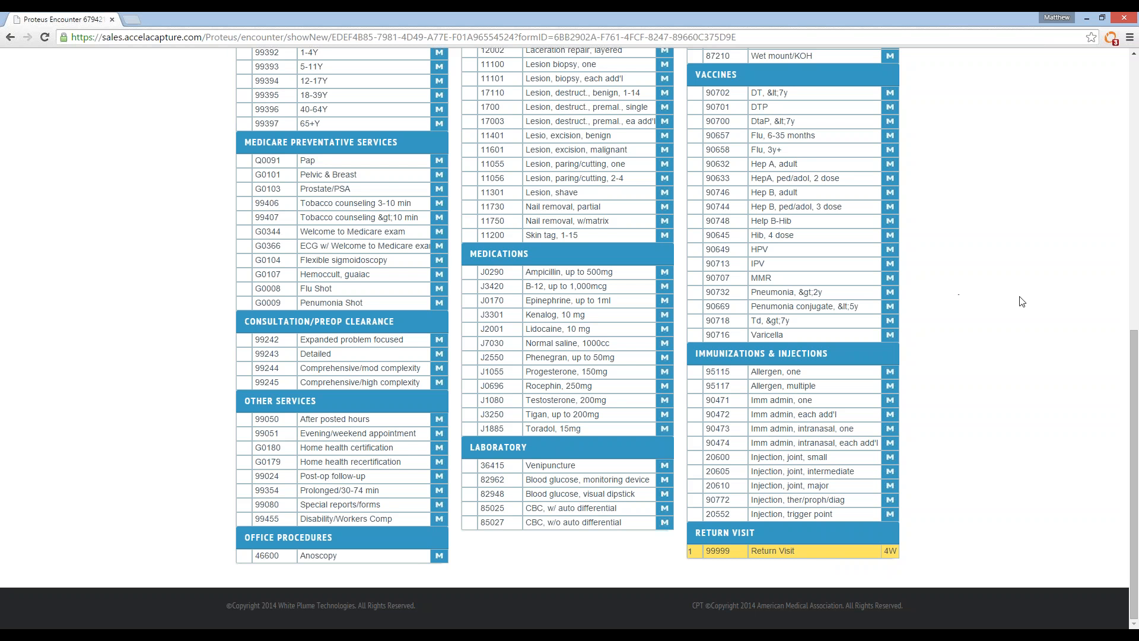
pyautogui.moveTo(1134, 347); pyautogui.dragTo(1121, 74)
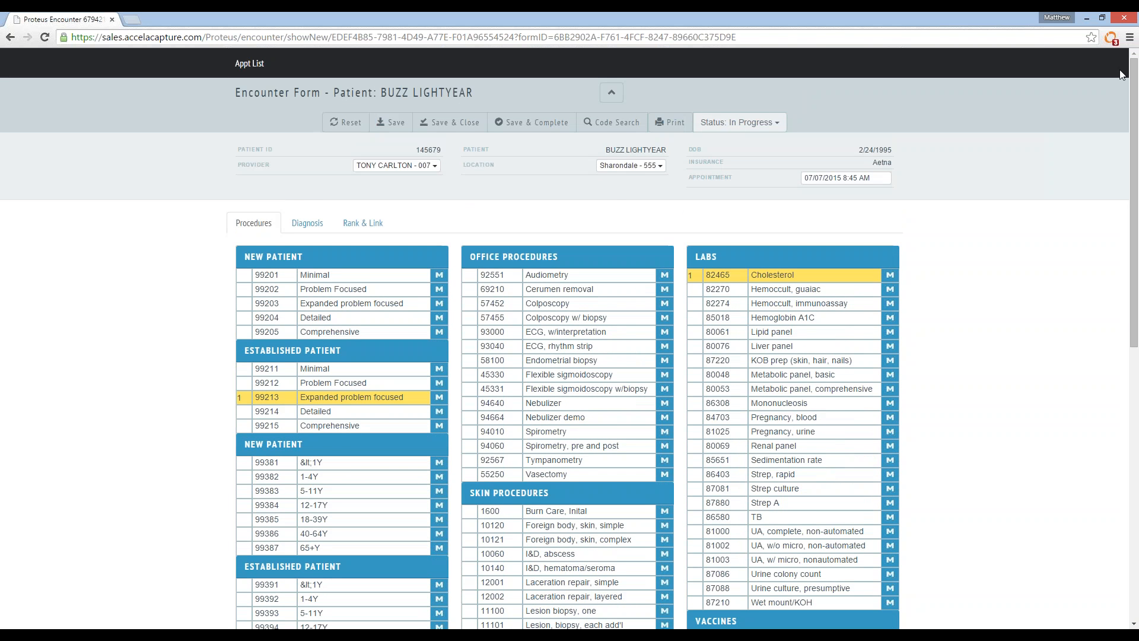
pyautogui.click(527, 122)
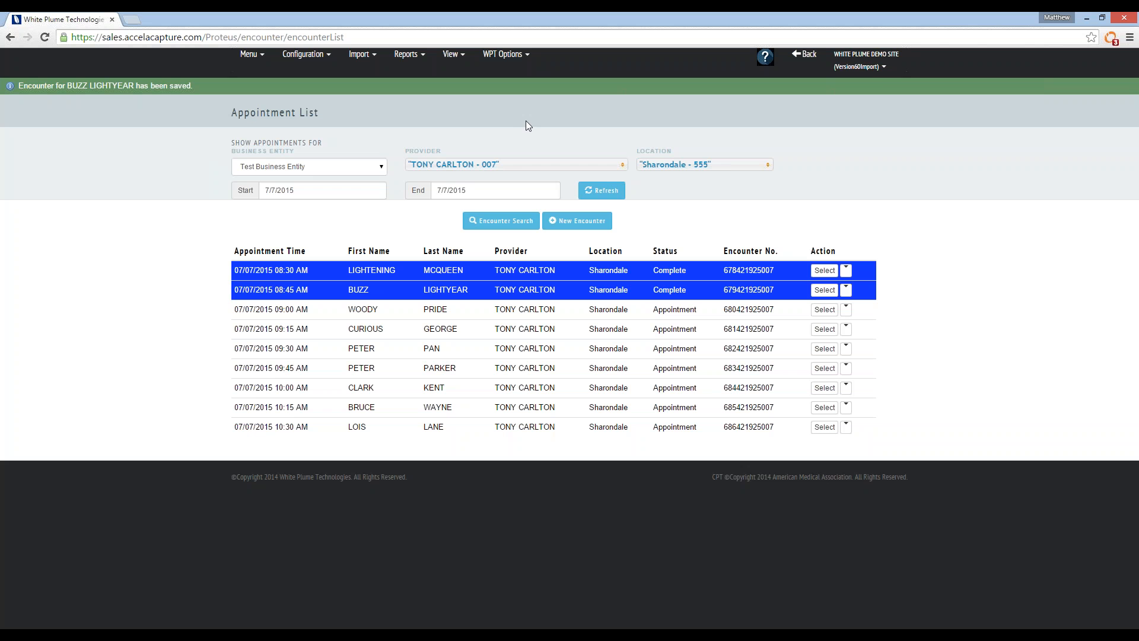
# Hide the encounters with Complete status from the appointment list, and show them again
pyautogui.click(462, 59)
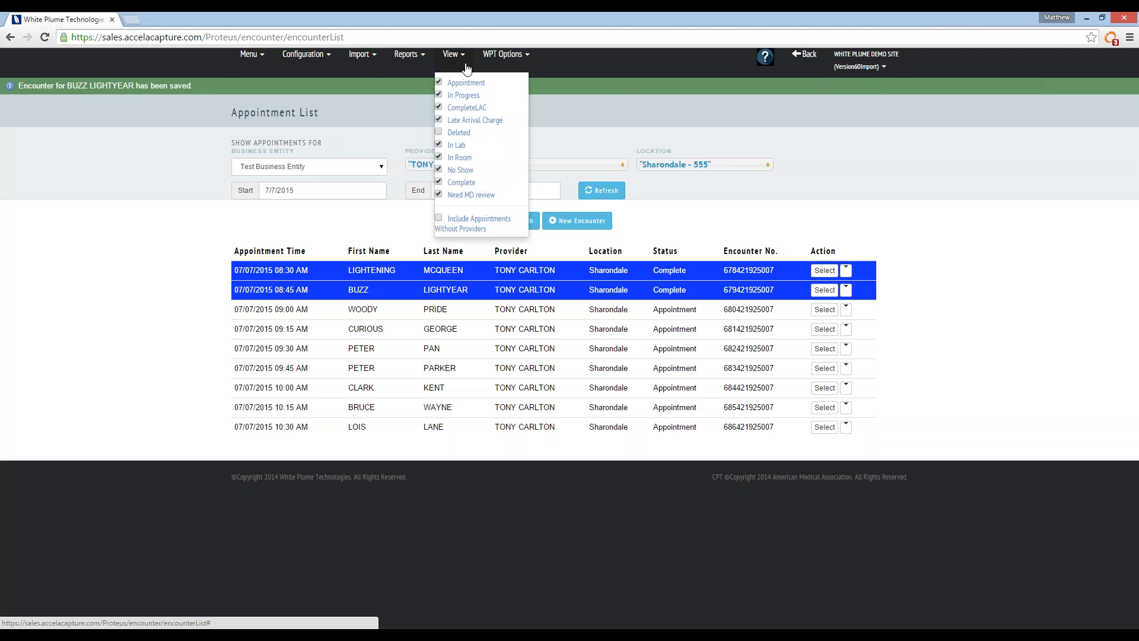
pyautogui.click(439, 183)
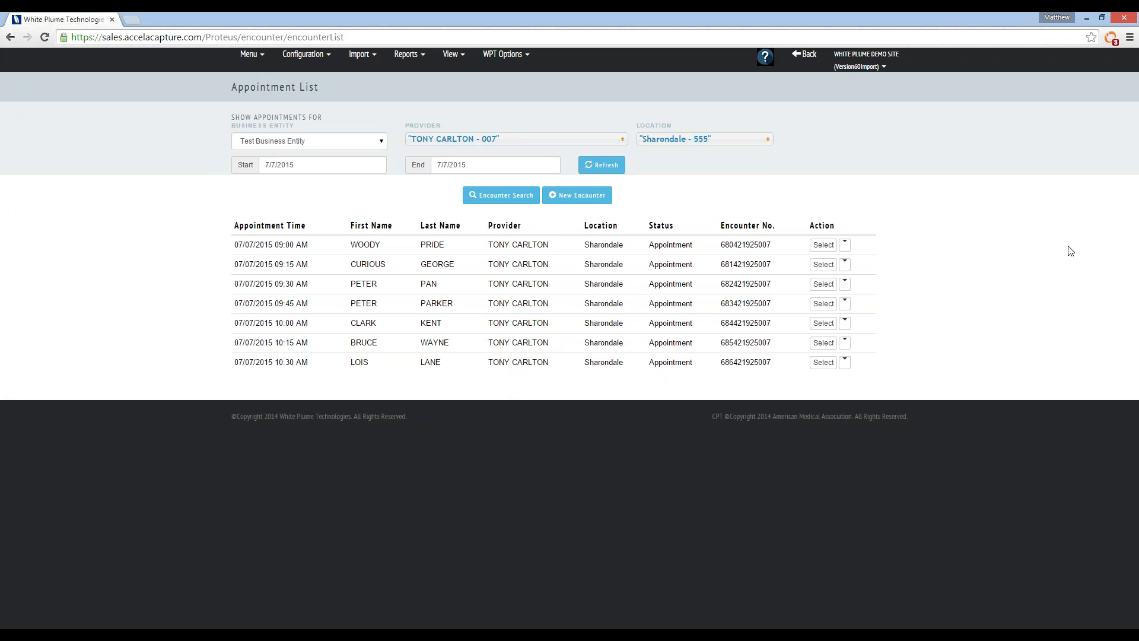
pyautogui.click(454, 55)
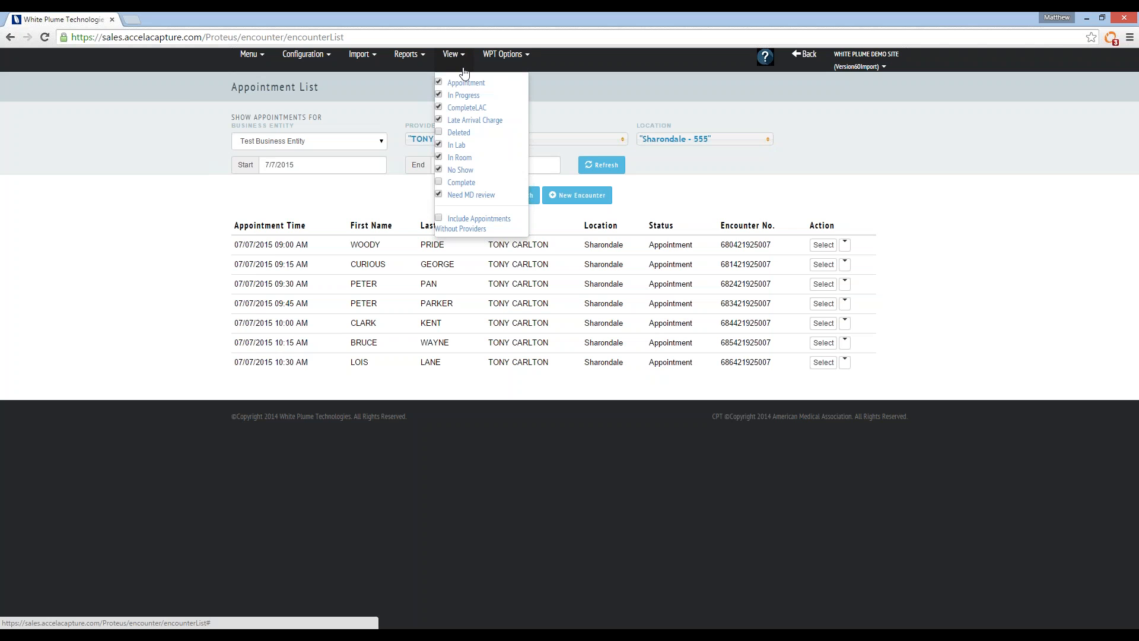
pyautogui.click(442, 182)
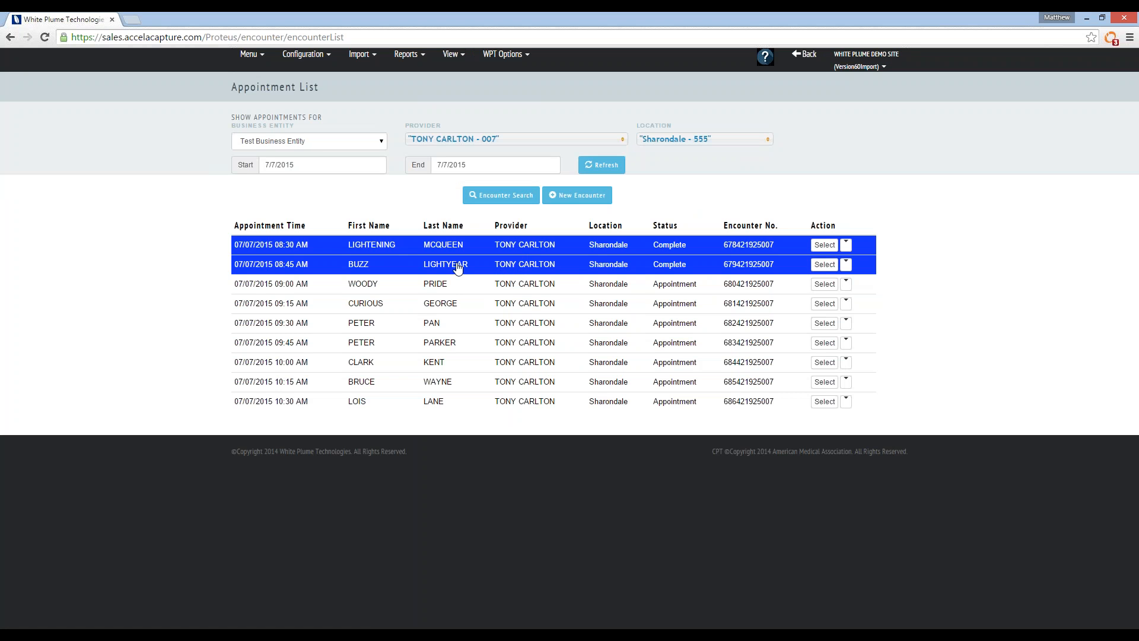
# Reopen the completed 08:45 AM encounter to check its selected procedures, and save it as complete again
pyautogui.click(436, 244)
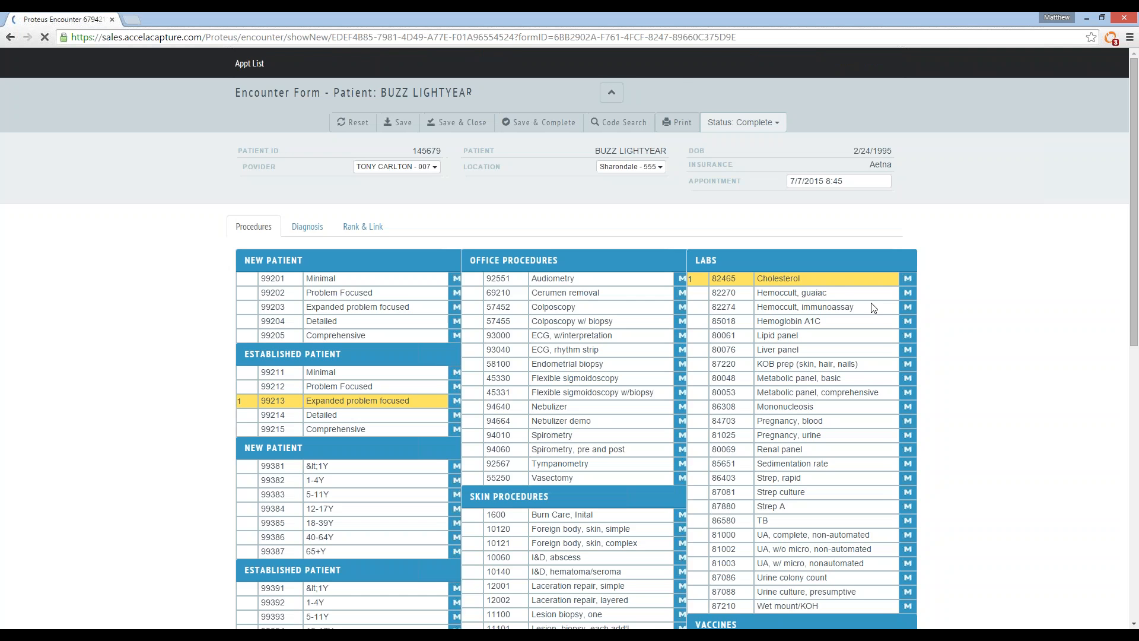
pyautogui.scroll(-10, 970, 300)
pyautogui.scroll(-3, 970, 299)
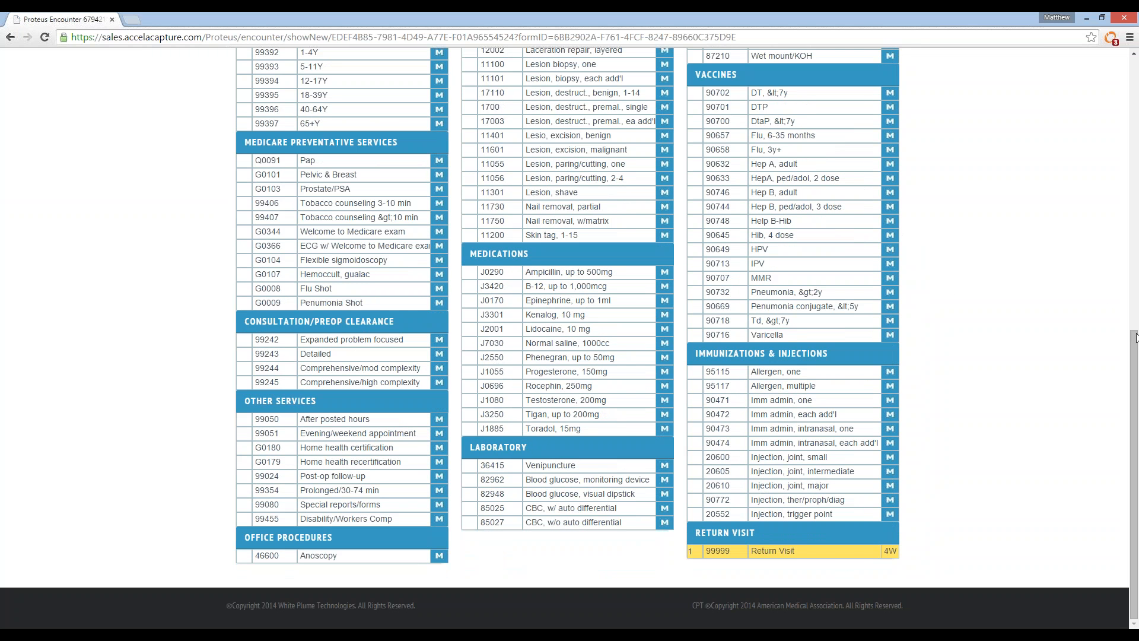
pyautogui.moveTo(1136, 367); pyautogui.dragTo(1136, 95)
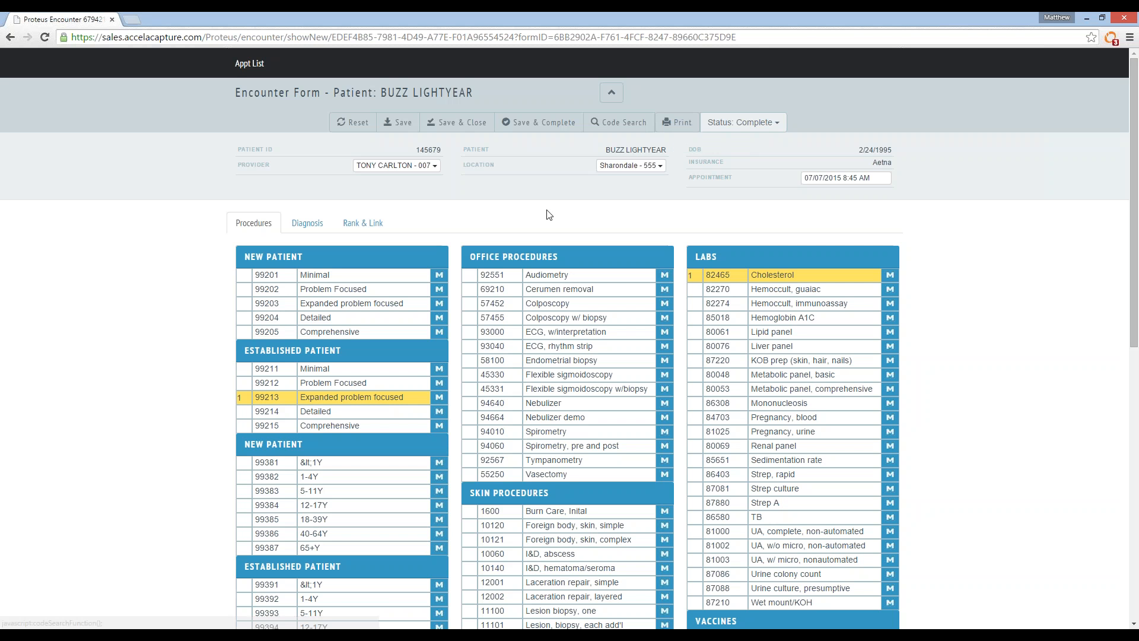
pyautogui.click(541, 122)
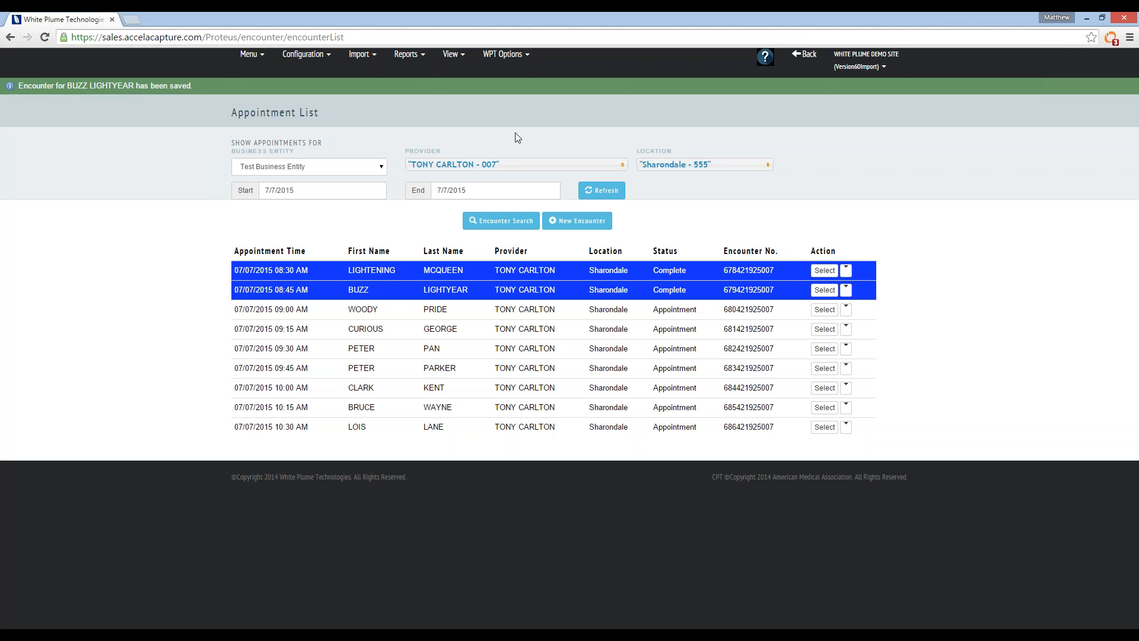
# Run the Encounter Charge Data Report for 7/7/2015 with the preset provider and Sharondale location
pyautogui.click(403, 54)
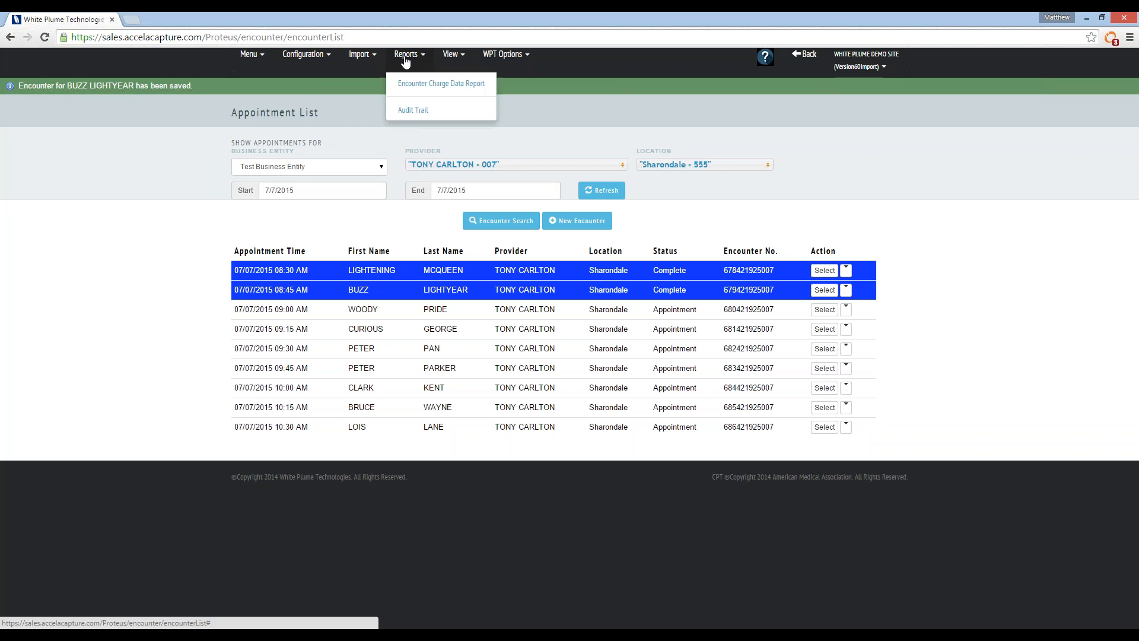
pyautogui.click(423, 85)
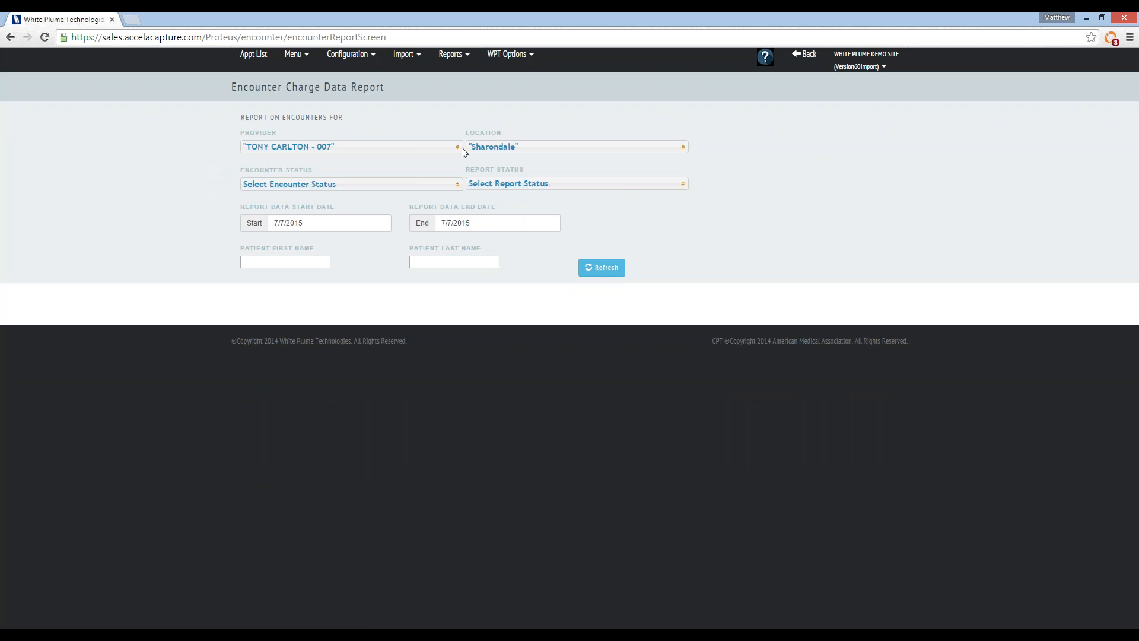
pyautogui.click(614, 268)
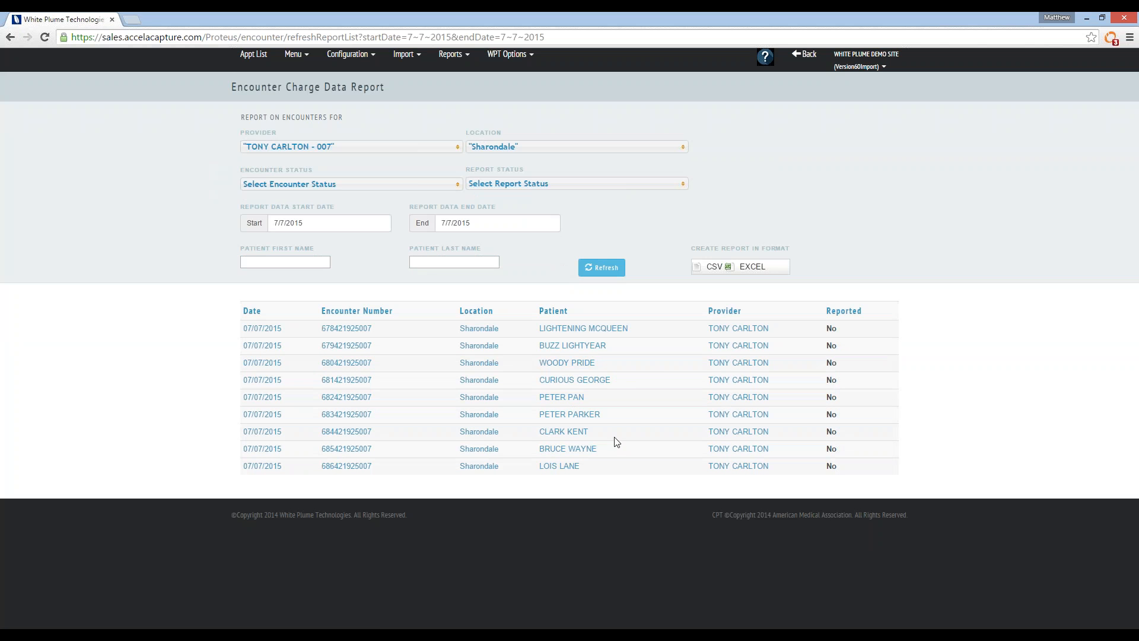
# Limit the charge data report to encounters with the Complete status and refresh the results
pyautogui.click(454, 186)
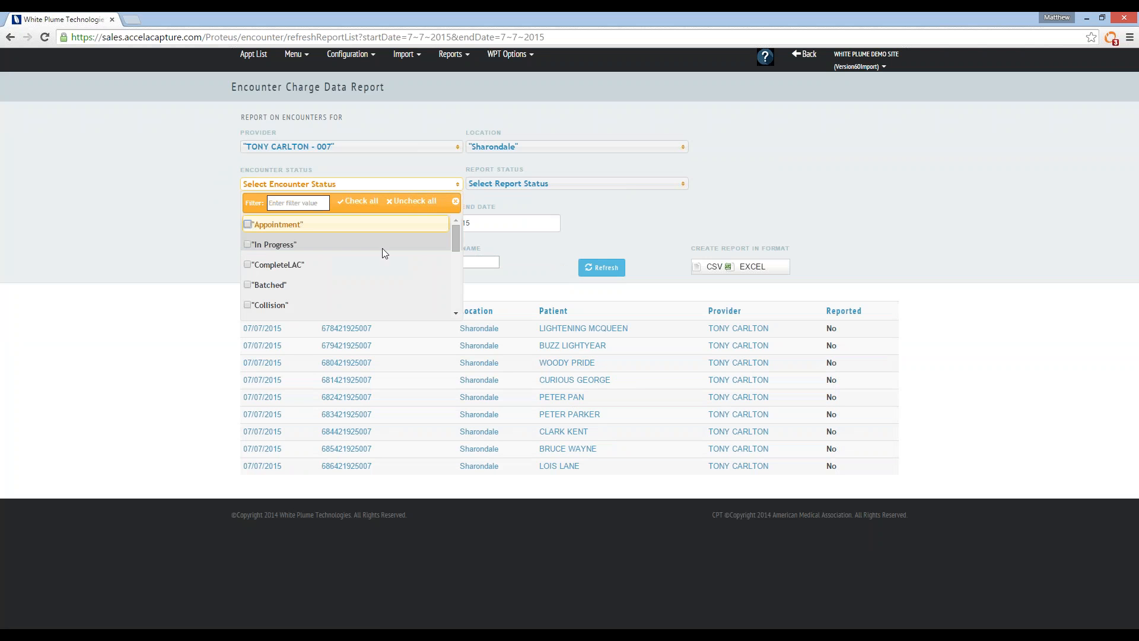
pyautogui.click(456, 283)
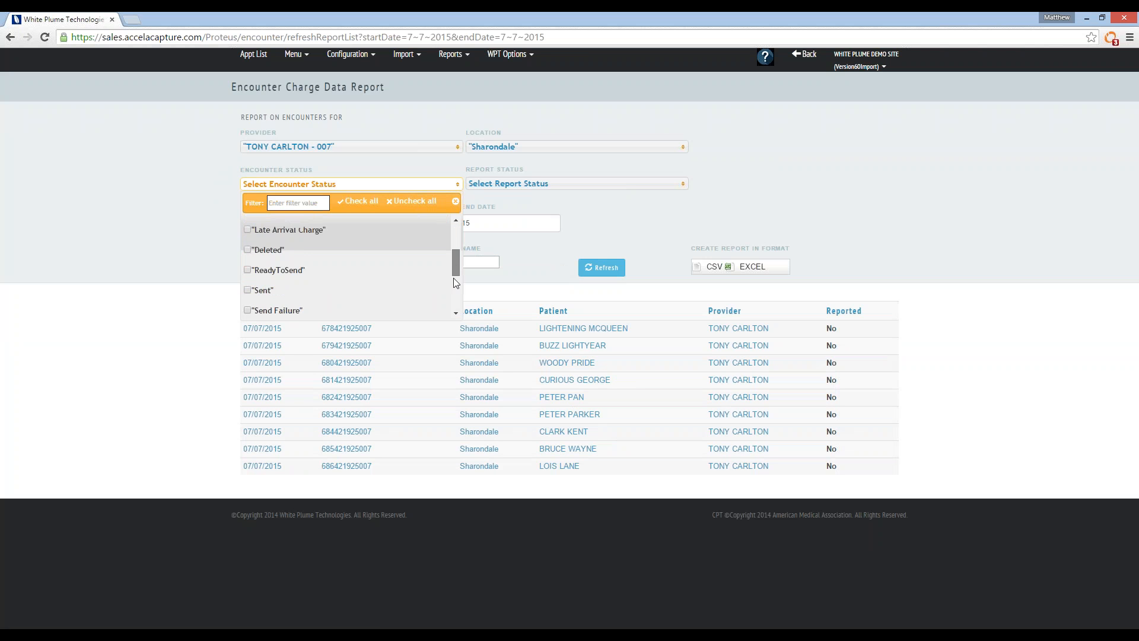
pyautogui.scroll(-2, 454, 293)
pyautogui.click(307, 288)
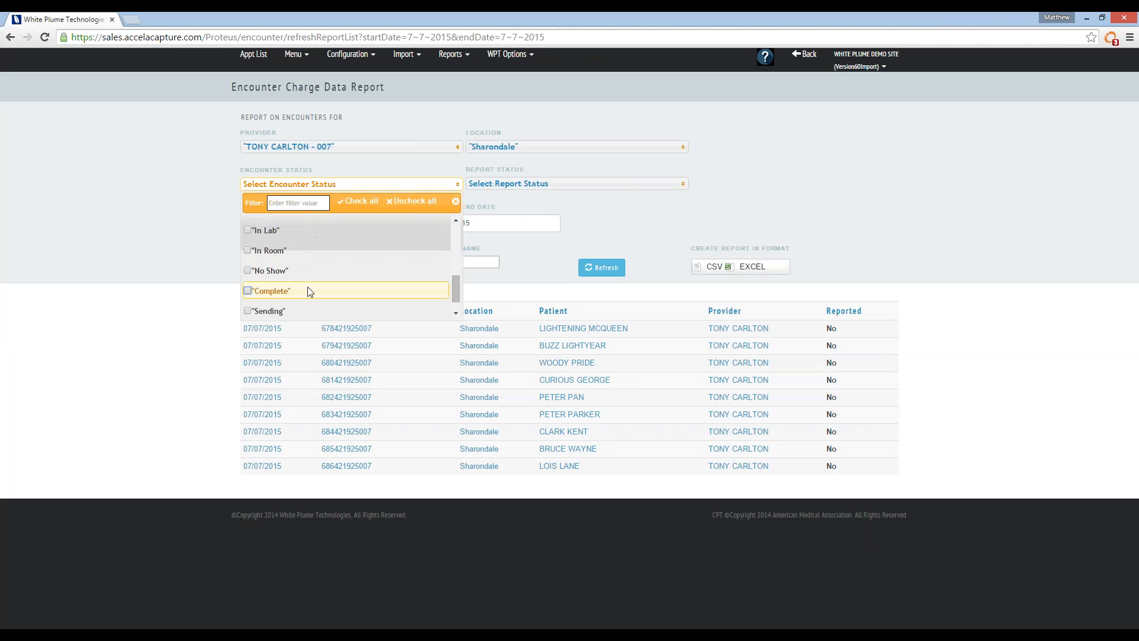
pyautogui.click(685, 229)
pyautogui.click(603, 268)
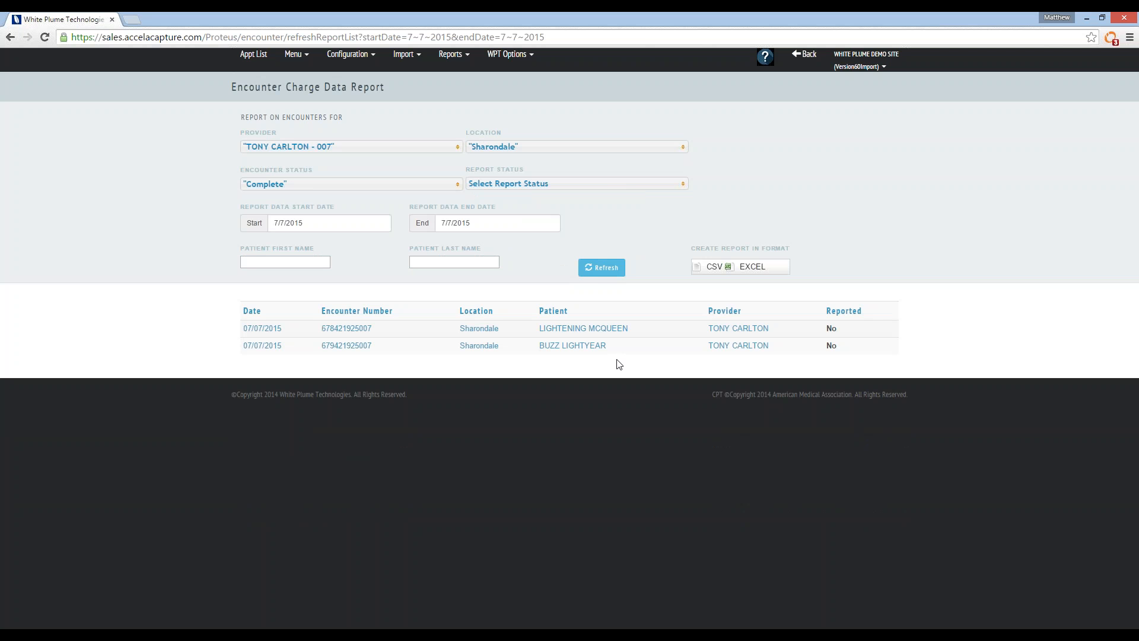
# Export the charge report in Excel format and open it in Excel to examine the second encounter's unlinked diagnoses and patient notes
pyautogui.click(753, 270)
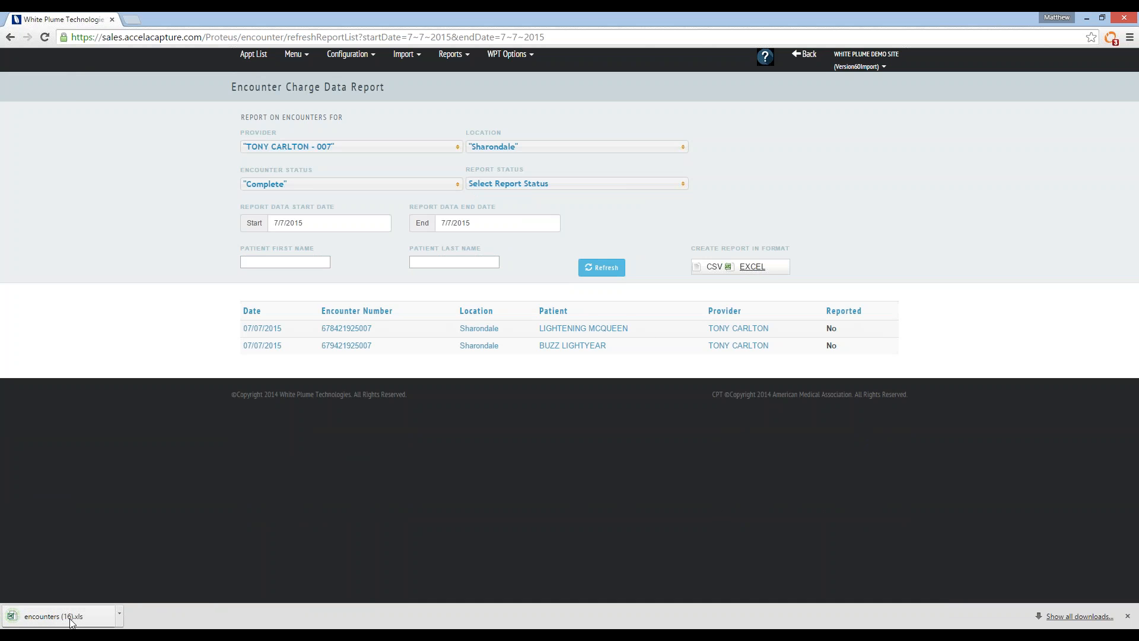
pyautogui.click(47, 616)
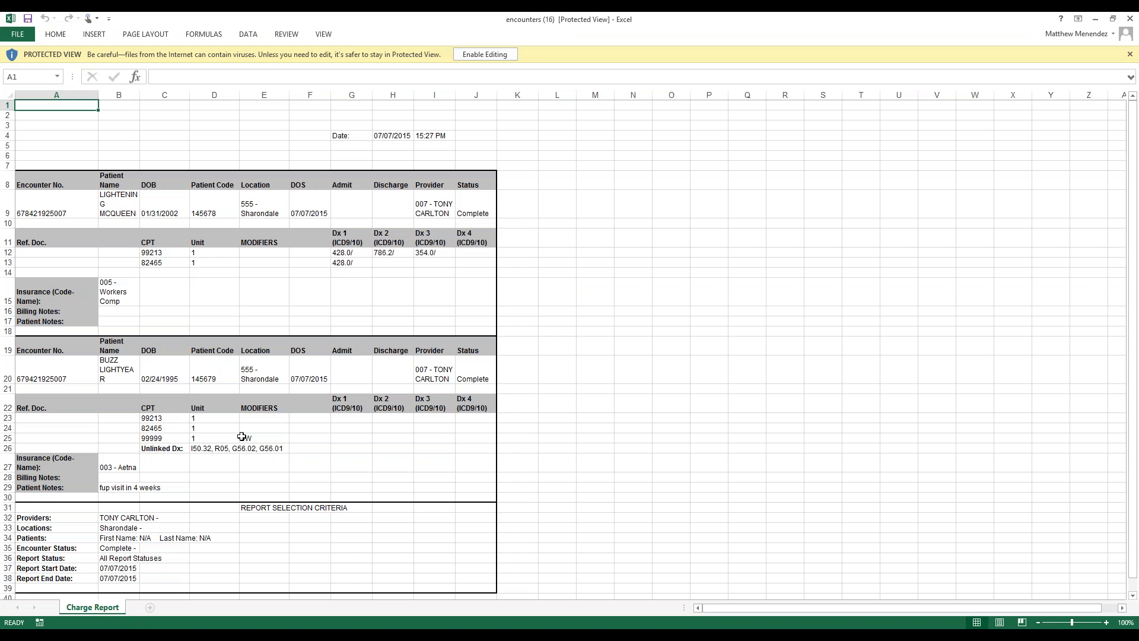
pyautogui.click(198, 448)
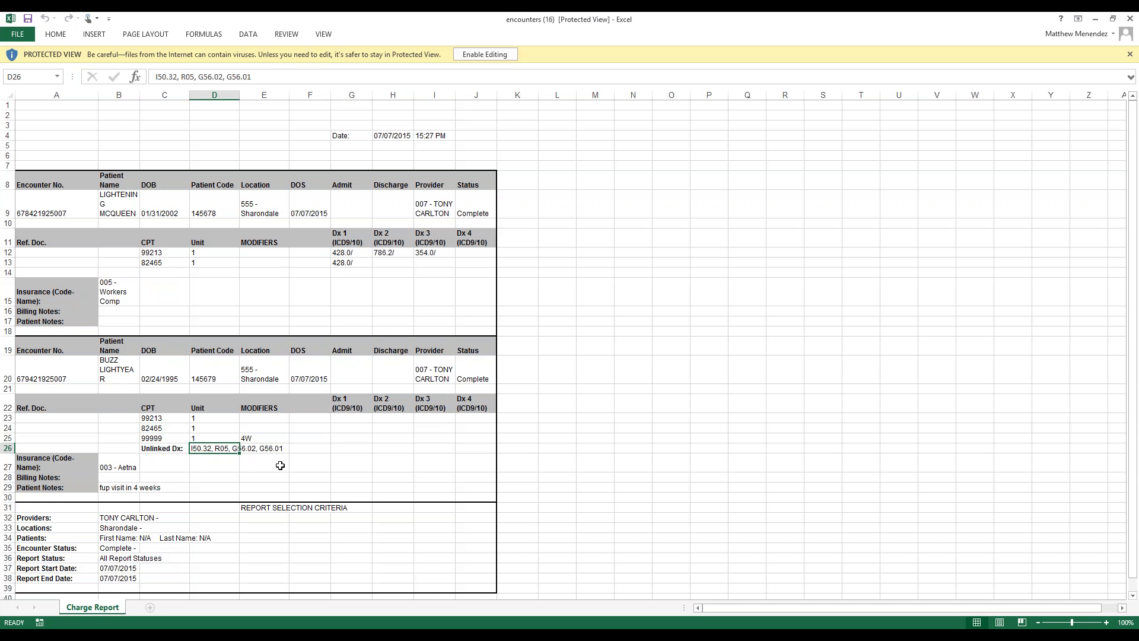
pyautogui.click(116, 487)
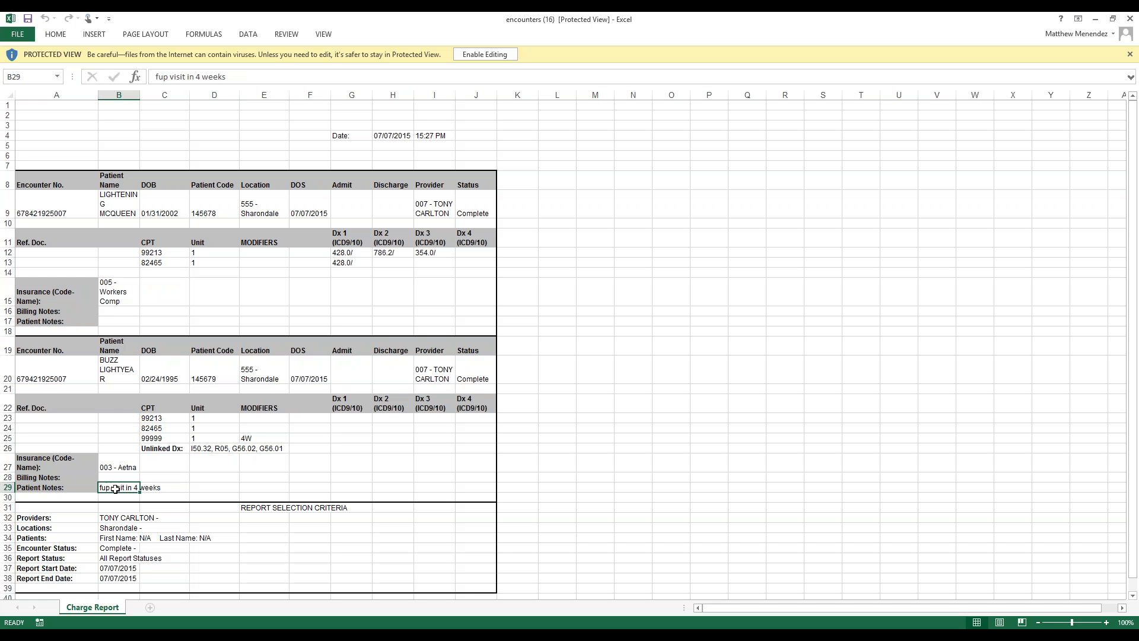